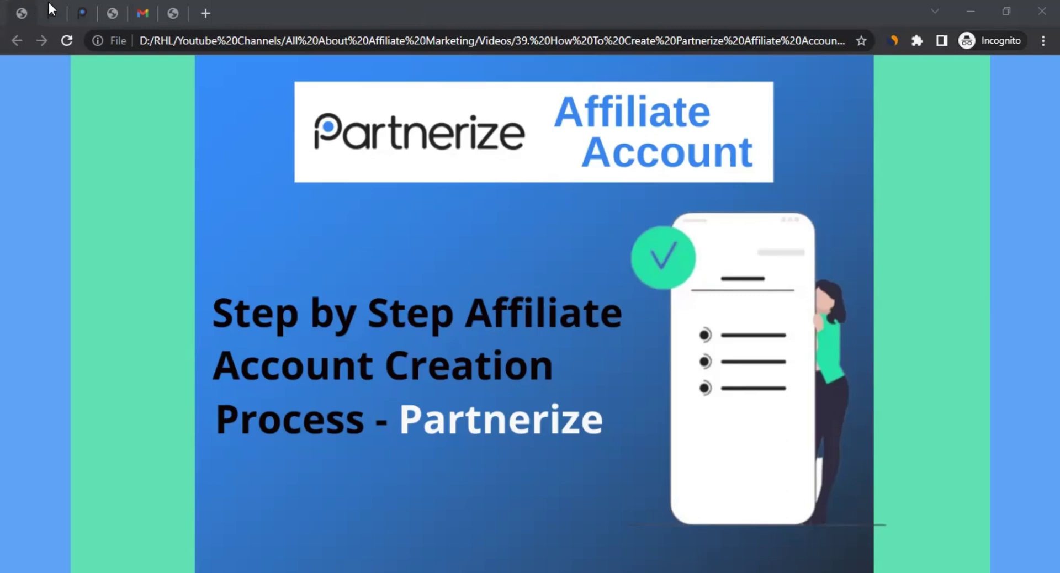
Step: Browse the Partnerize home page, scrolling down through its content and back up
left_click(53, 8)
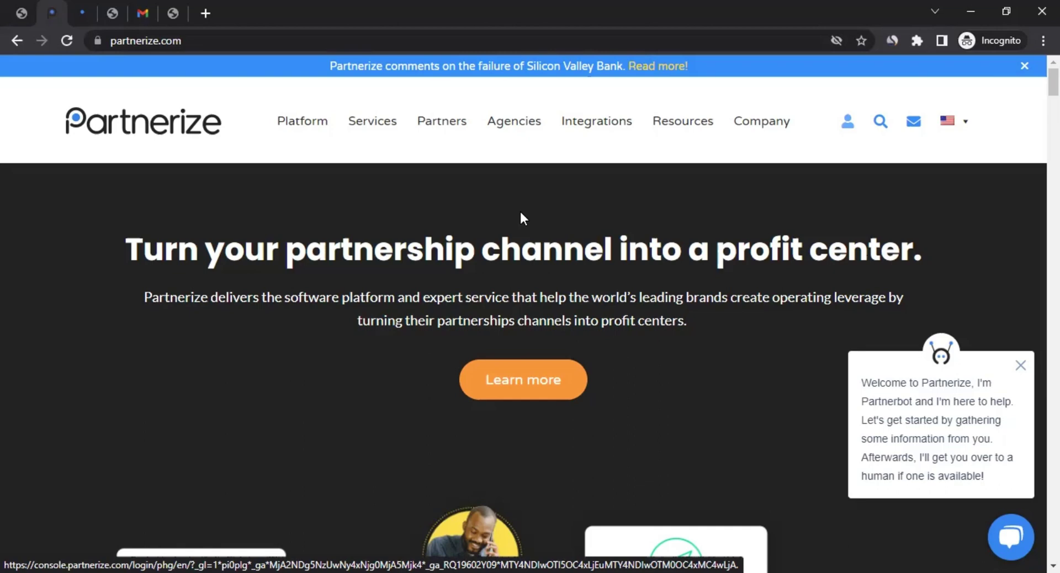
scroll(175, 254, "down", 3)
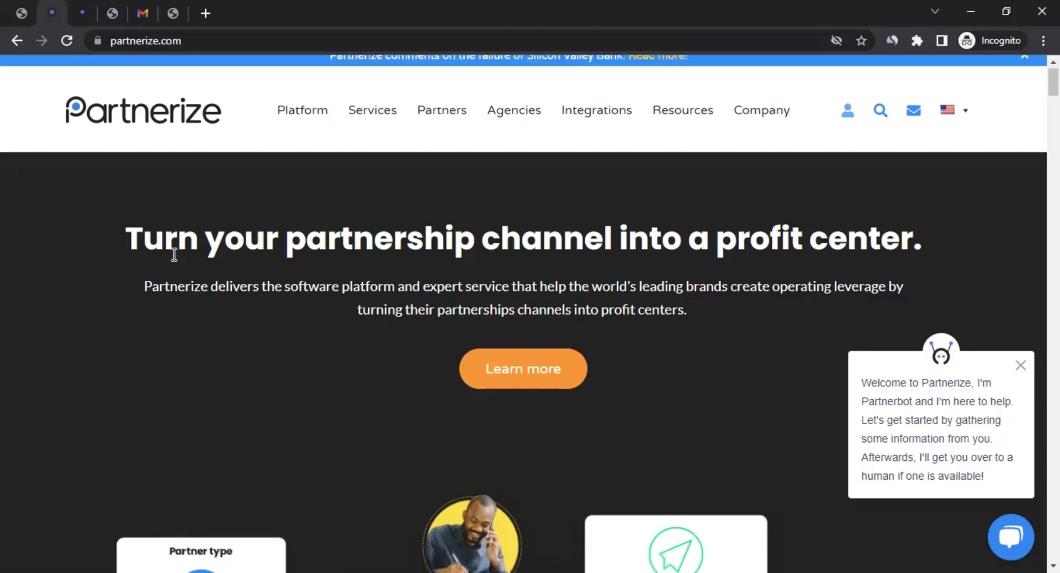
scroll(171, 276, "down", 10)
scroll(381, 291, "up", 5)
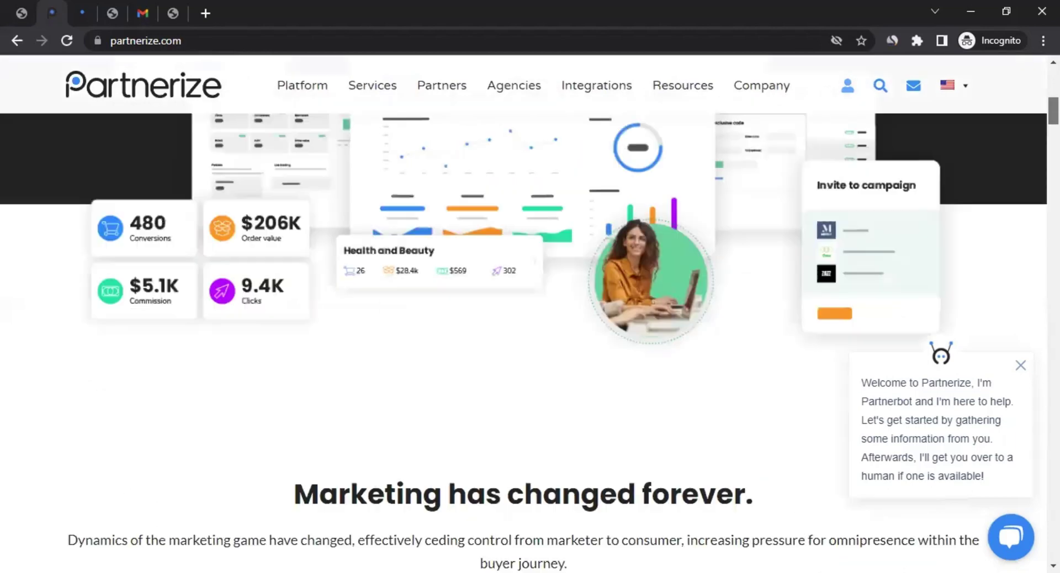
scroll(381, 291, "up", 8)
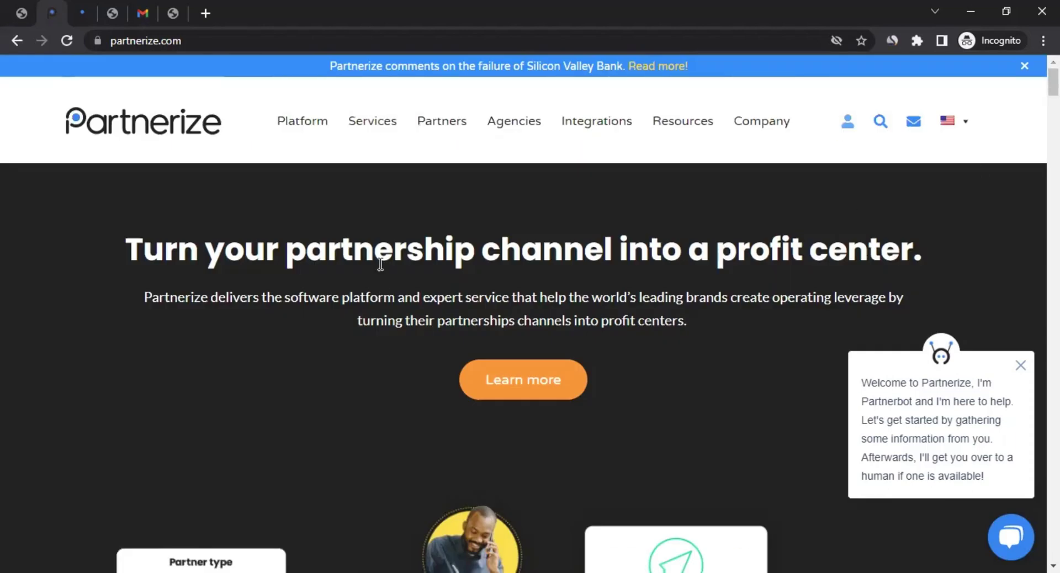
mouse_move(441, 85)
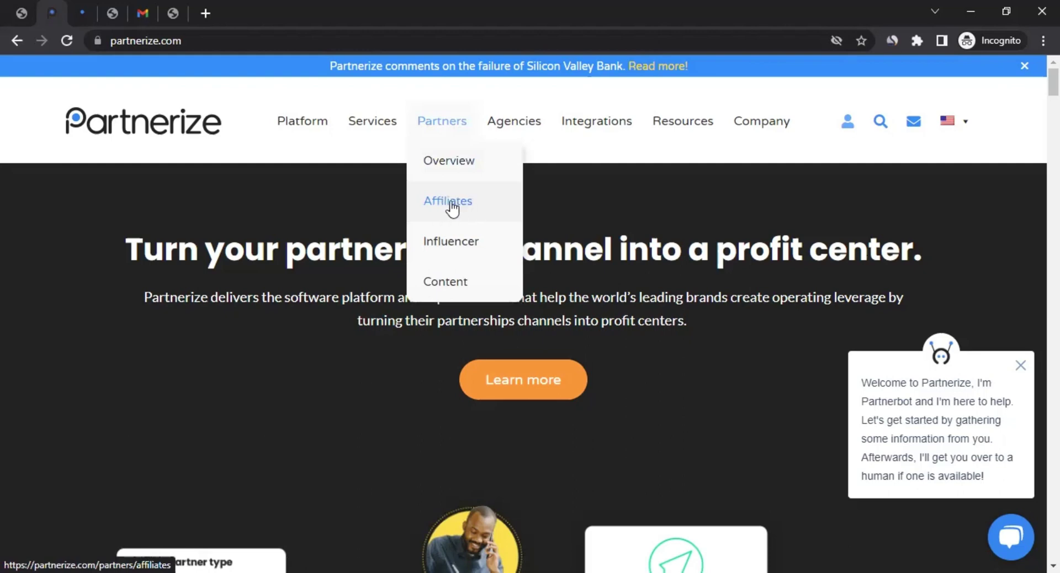
Step: Scroll through the Partnerize for affiliates page
left_click(81, 3)
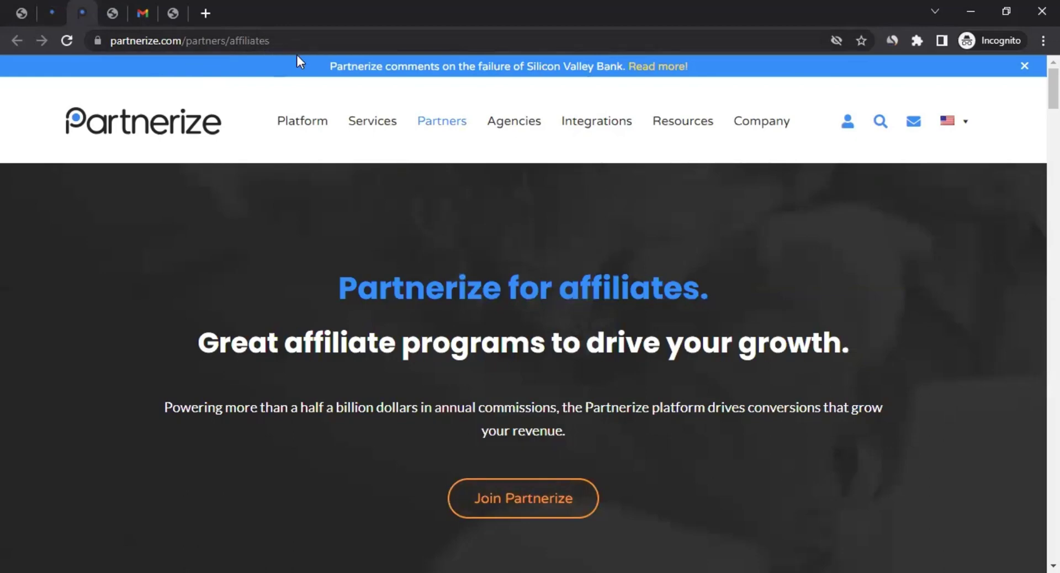
scroll(134, 310, "down", 2)
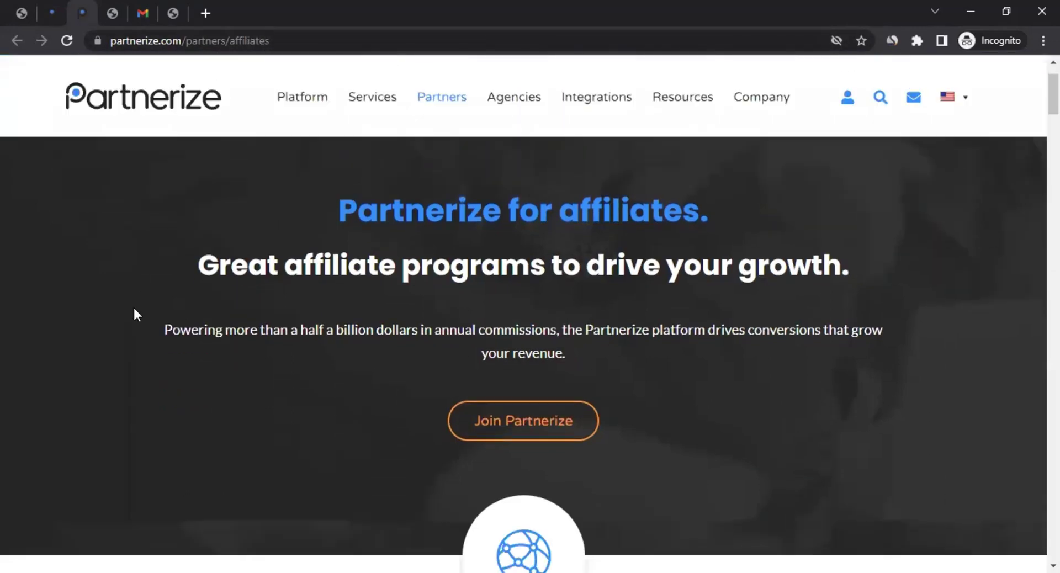
scroll(135, 310, "down", 3)
scroll(130, 315, "up", 5)
scroll(123, 326, "down", 6)
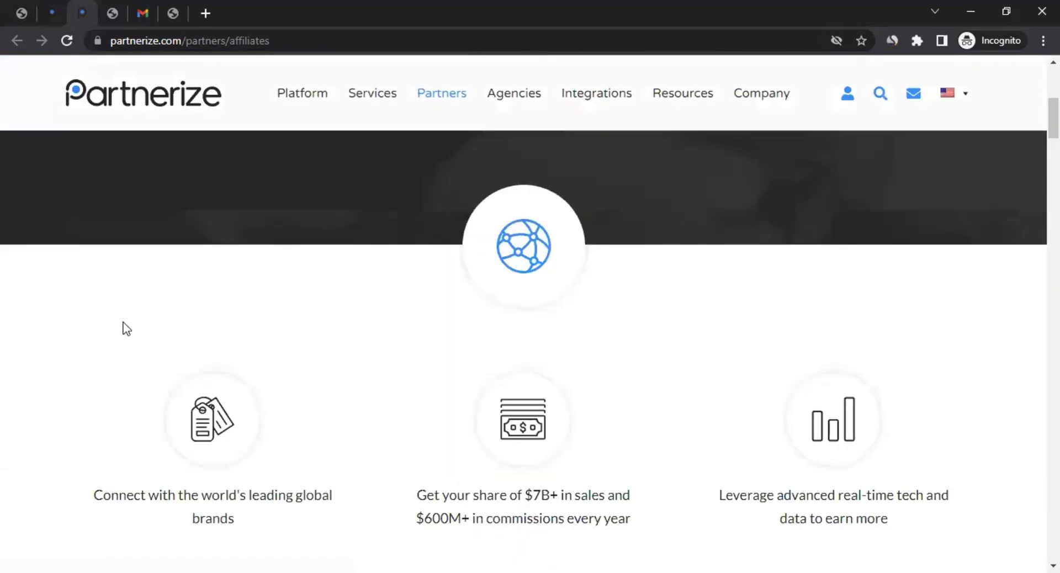
scroll(123, 326, "down", 4)
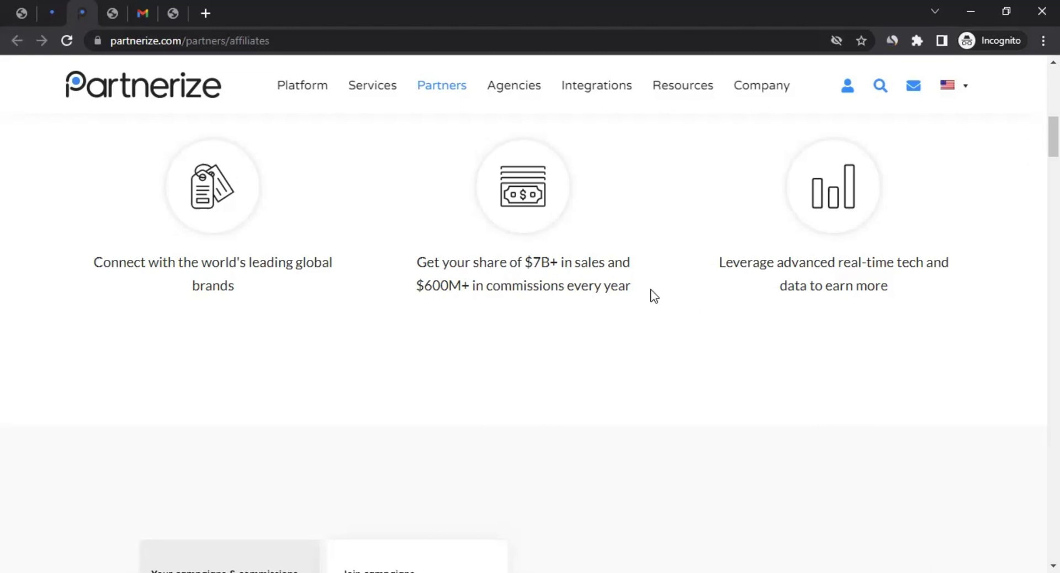
Step: Highlight and read the lines about sales and commissions, then clear the highlight
left_click_drag(650, 291, 427, 255)
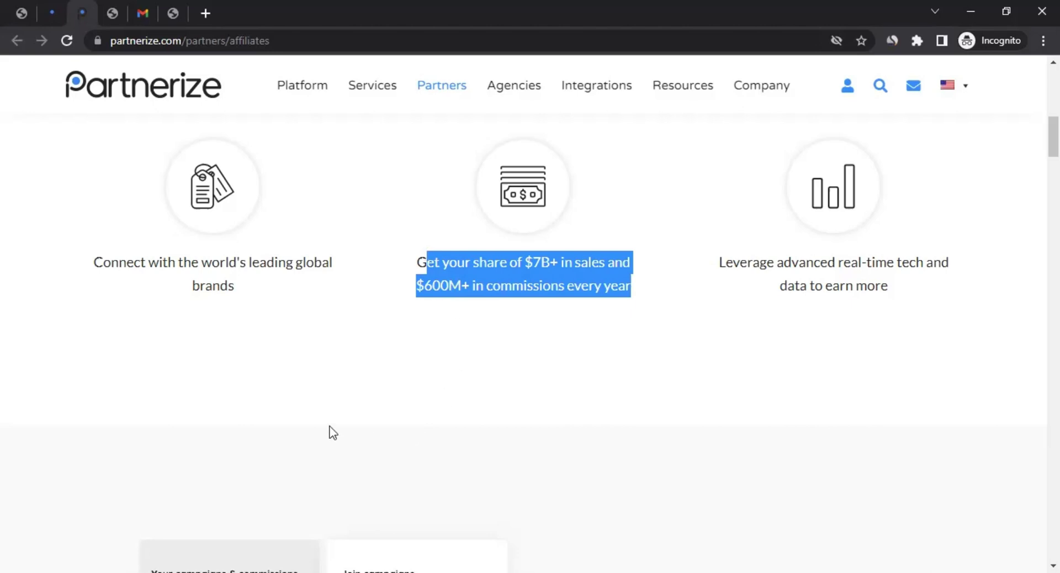
scroll(331, 431, "down", 3)
scroll(407, 157, "up", 1)
scroll(406, 157, "up", 2)
left_click(440, 316)
left_click_drag(418, 261, 515, 297)
left_click(516, 297)
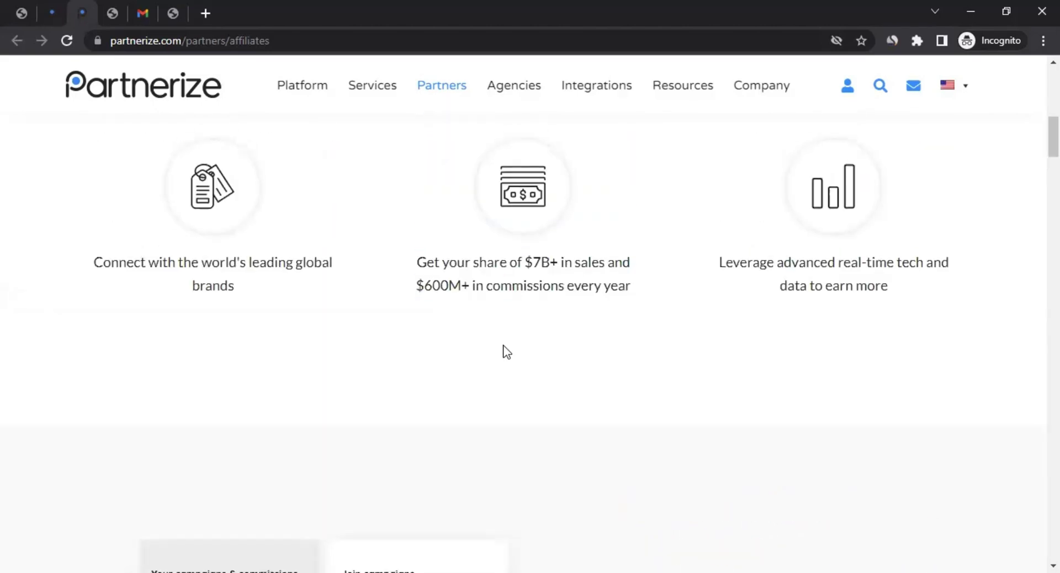
Step: Scroll to the bottom of the affiliates page and jump back to the top
scroll(502, 345, "down", 5)
scroll(224, 335, "down", 4)
scroll(223, 336, "up", 4)
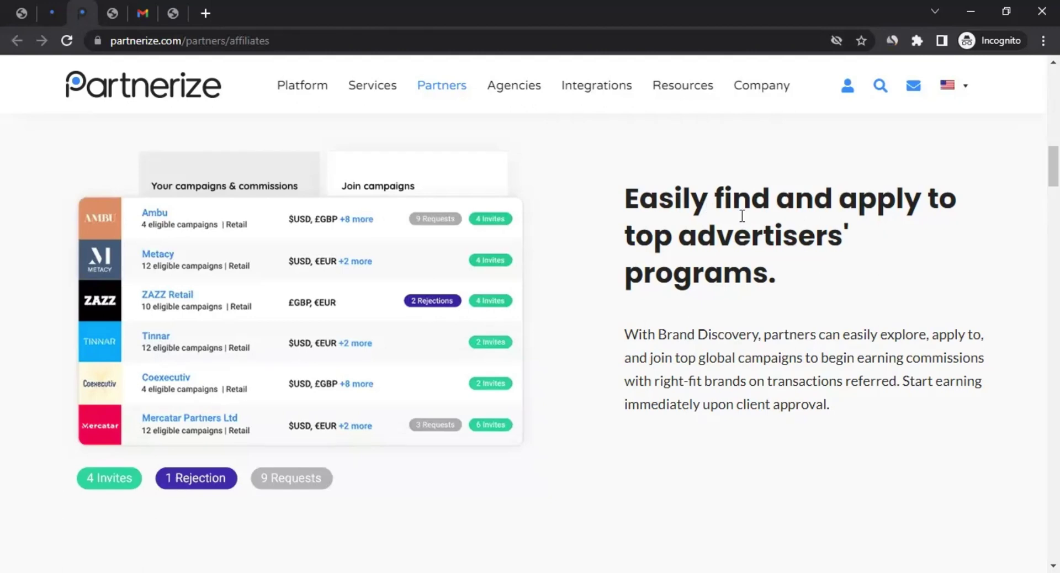
scroll(743, 305, "down", 8)
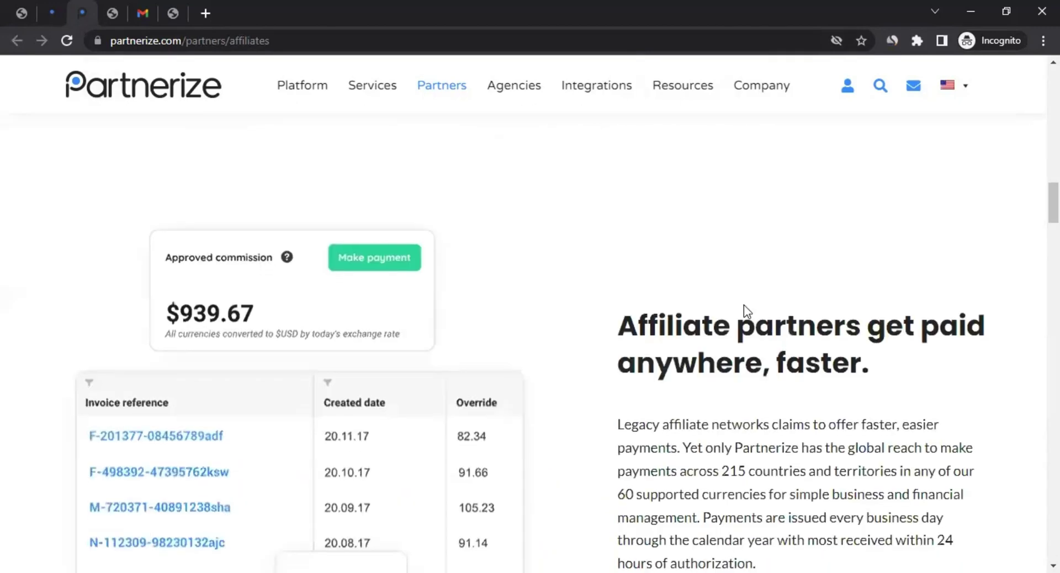
scroll(743, 305, "down", 1)
scroll(745, 304, "down", 3)
scroll(745, 305, "down", 3)
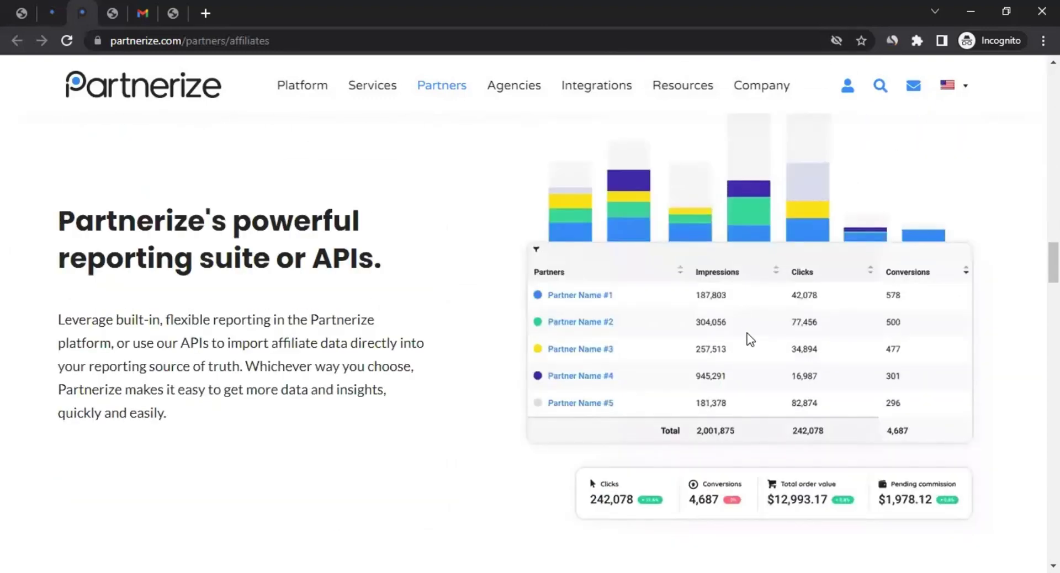
scroll(749, 340, "down", 5)
scroll(749, 341, "down", 7)
scroll(748, 338, "down", 1)
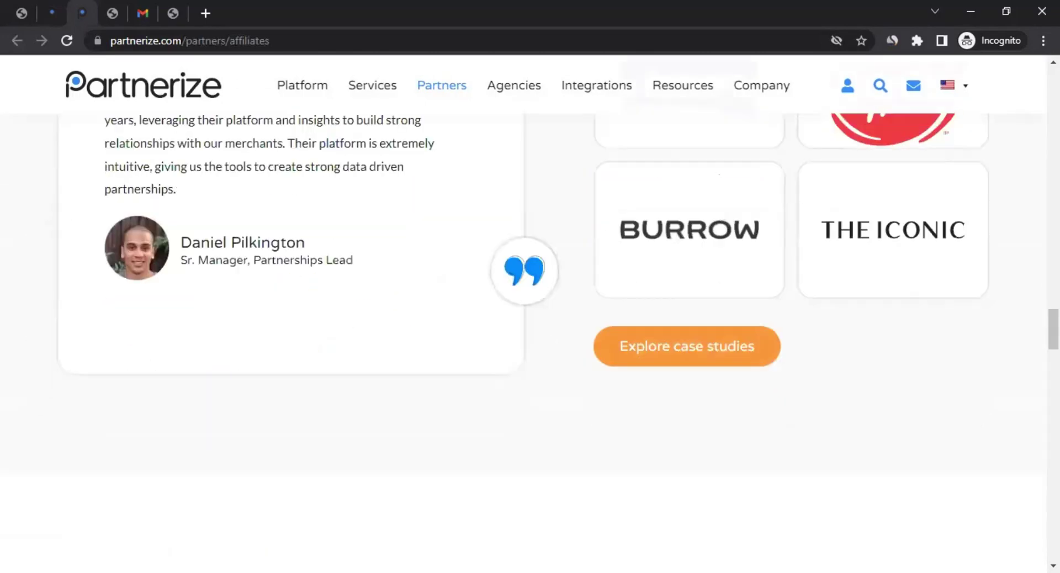
key("Home")
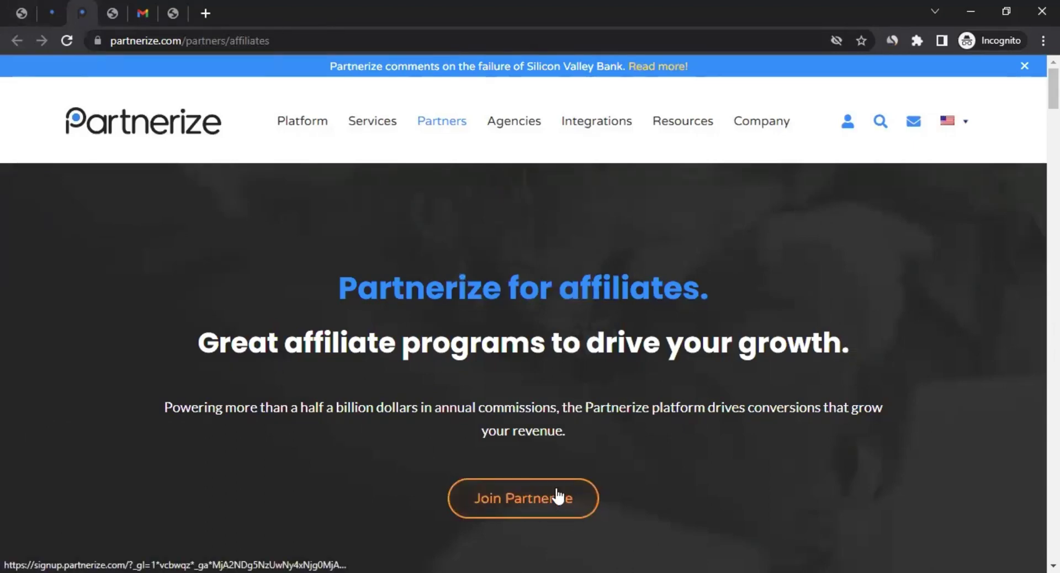
Step: Paste the email address into both the Email and Confirm email fields
left_click(116, 14)
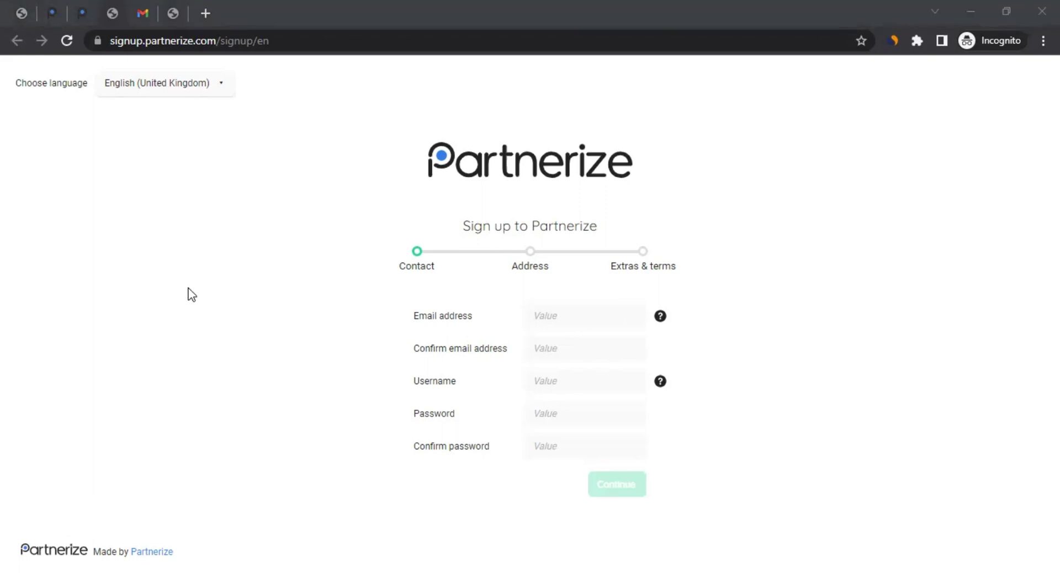
left_click(568, 320)
key("ctrl+v")
left_click(583, 348)
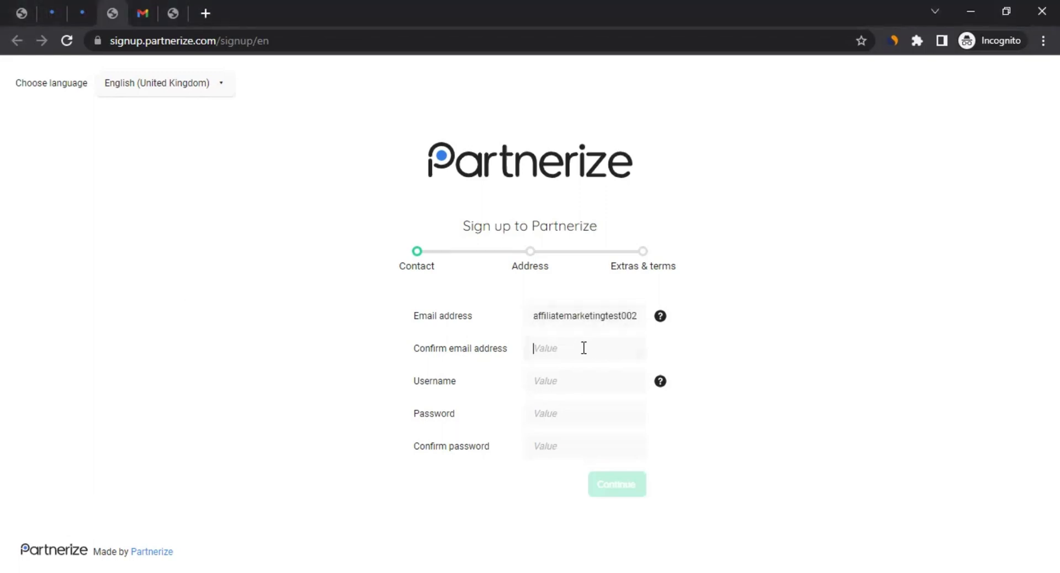
key("ctrl+v")
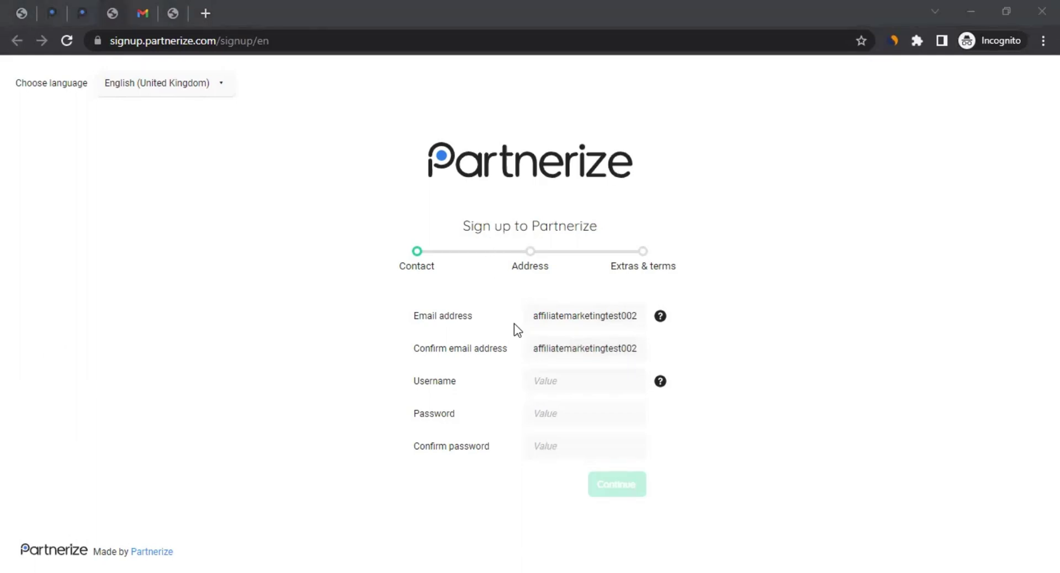
Step: Paste the username, then enter the account password and its confirmation
left_click(552, 381)
key("ctrl+v")
left_click(569, 418)
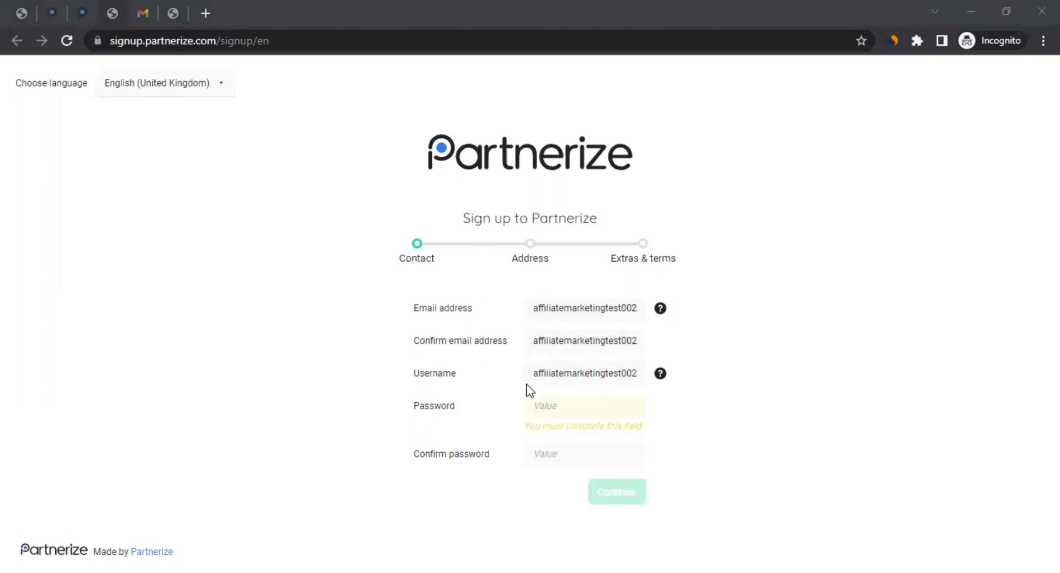
left_click(552, 406)
key("ctrl+v")
left_click(568, 445)
key("ctrl+v")
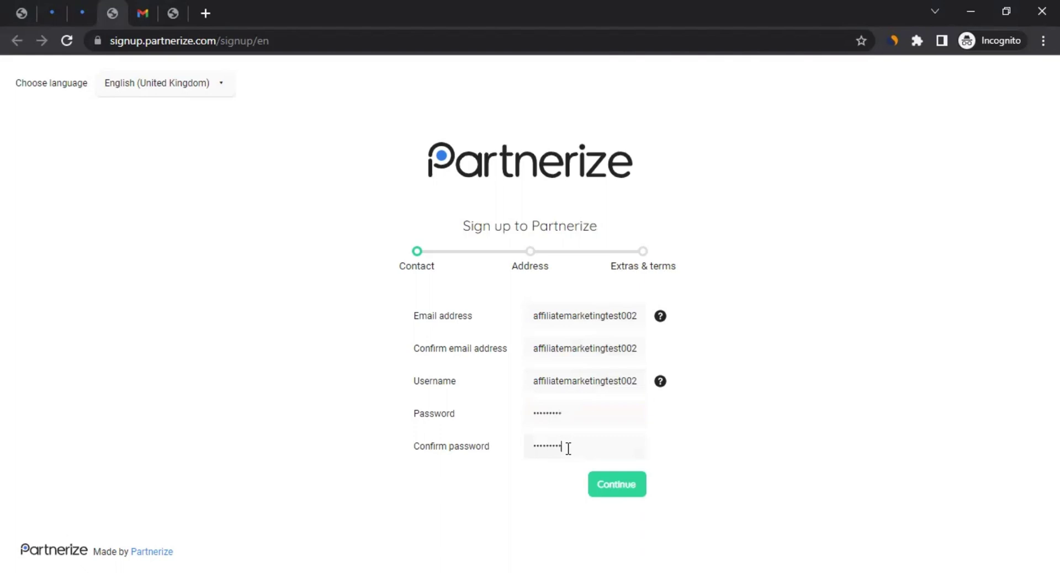
Step: Continue to the Address step and choose India as the country
left_click(626, 494)
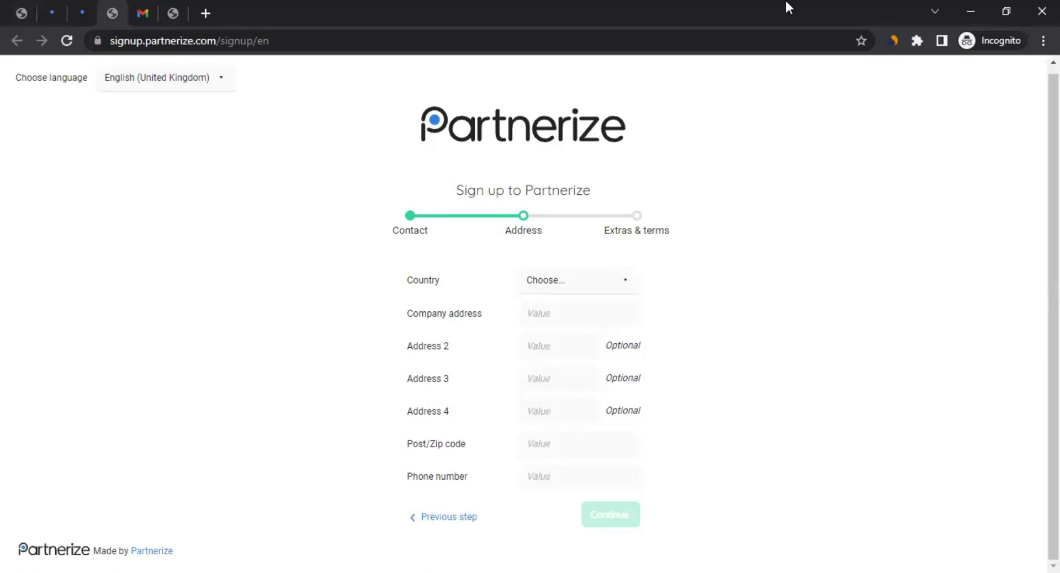
left_click(535, 287)
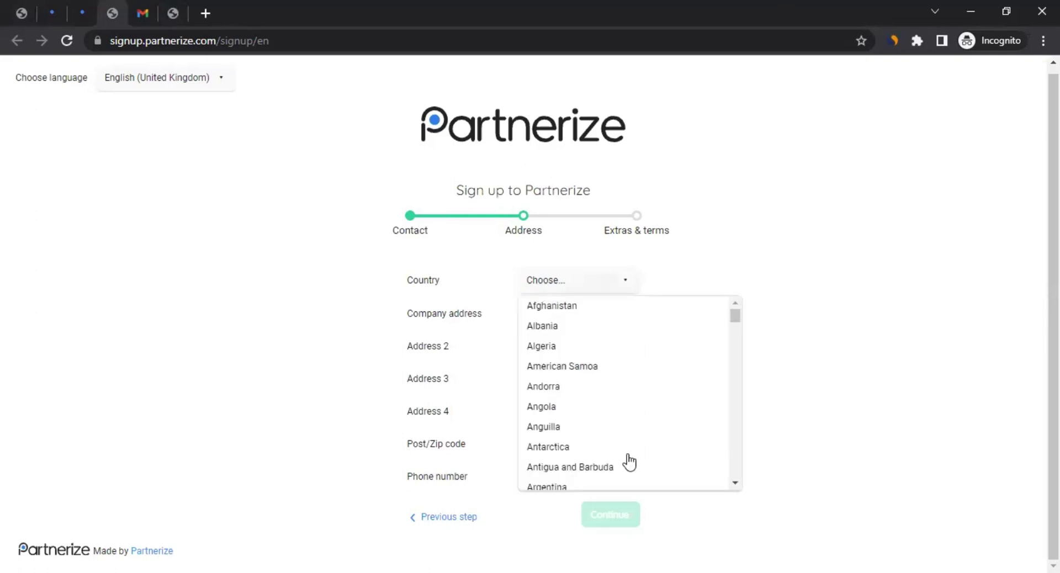
scroll(627, 461, "down", 5)
scroll(568, 402, "down", 10)
scroll(572, 398, "down", 10)
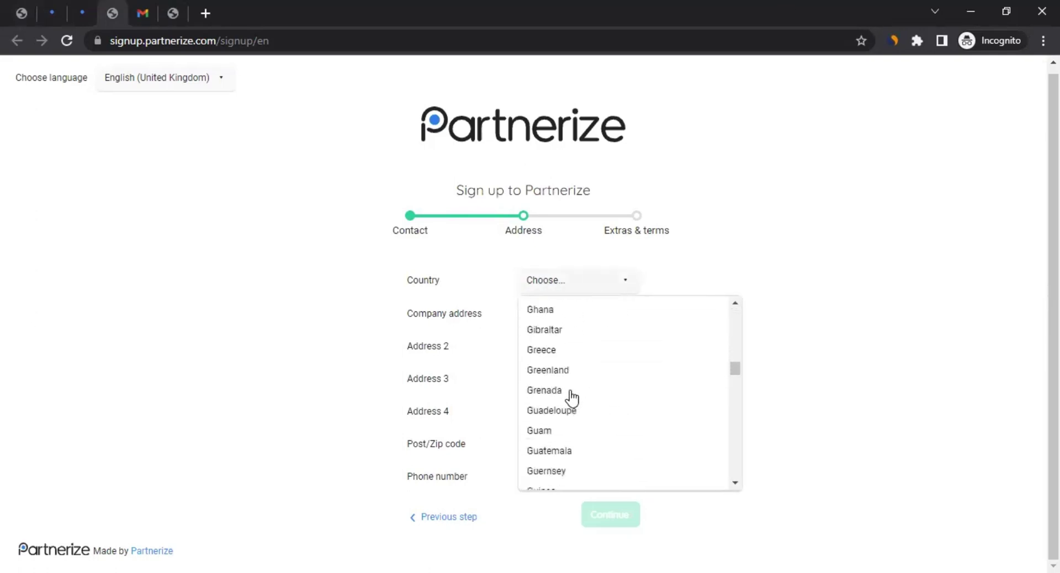
scroll(572, 397, "down", 5)
scroll(572, 397, "down", 3)
scroll(572, 398, "up", 3)
left_click(559, 358)
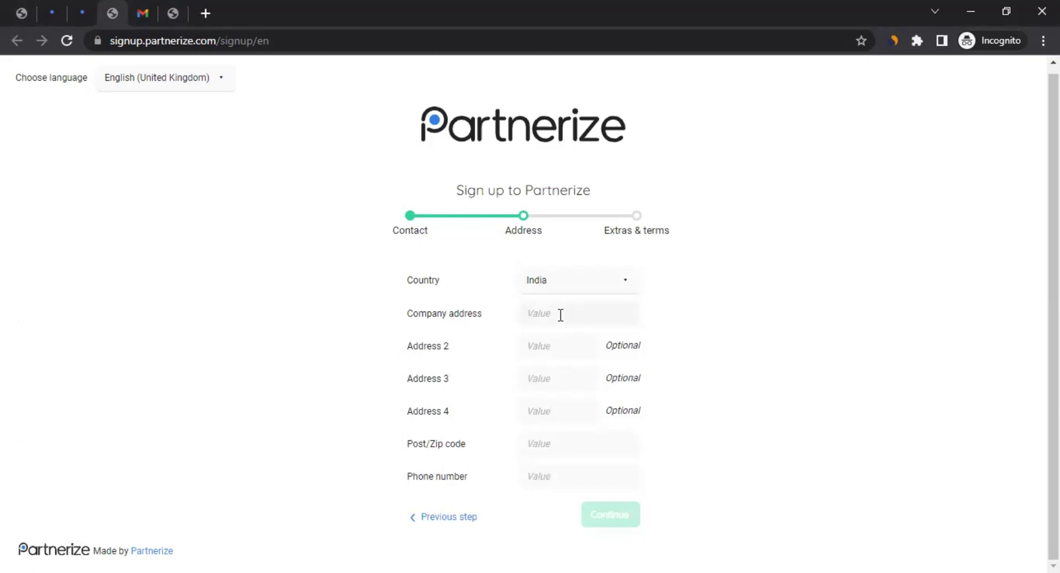
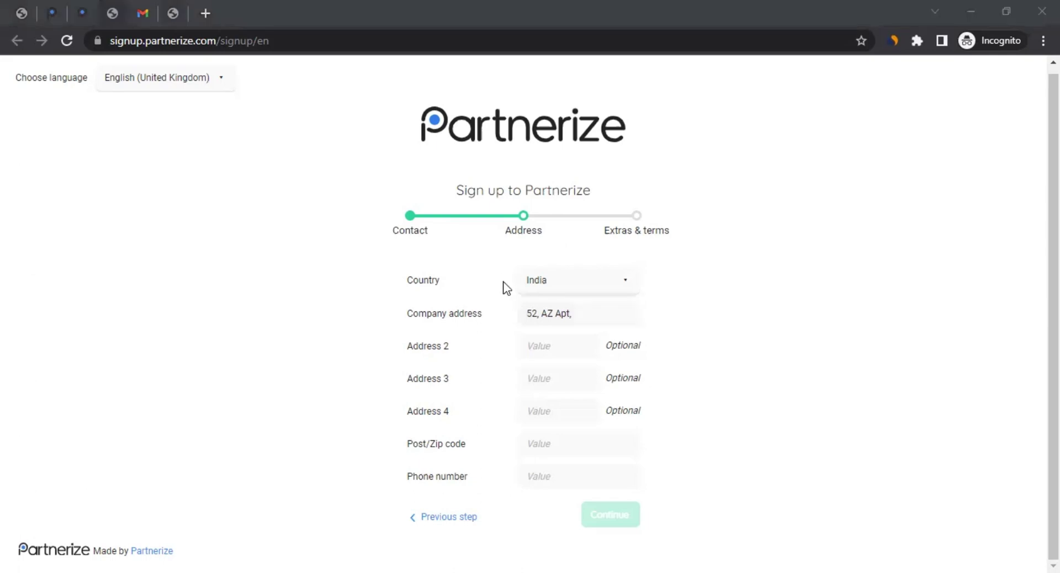
Step: Fill the company address lines with the street address, Andheri and Mumbai
left_click(554, 349)
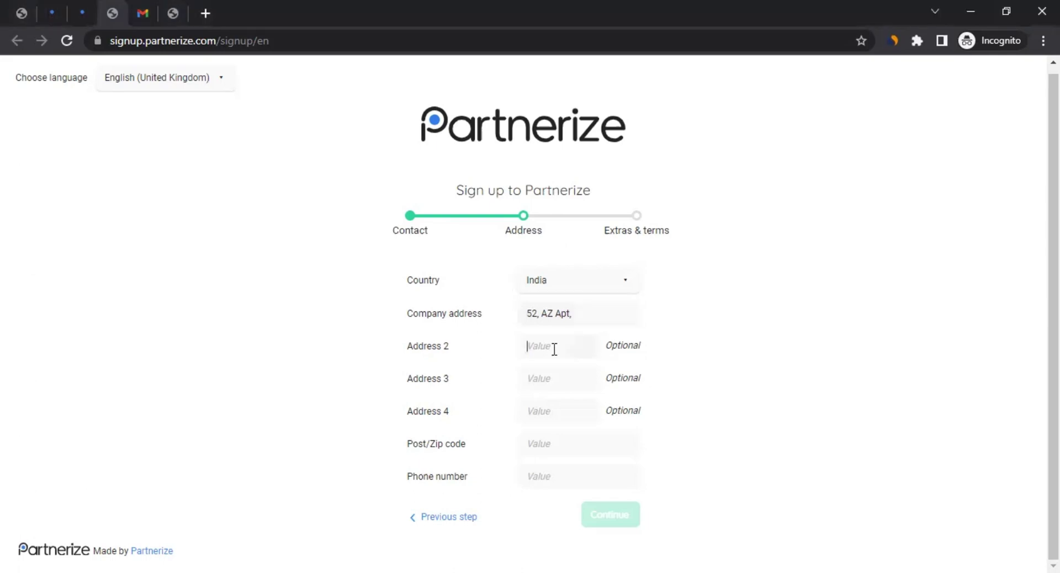
type("Andheri,")
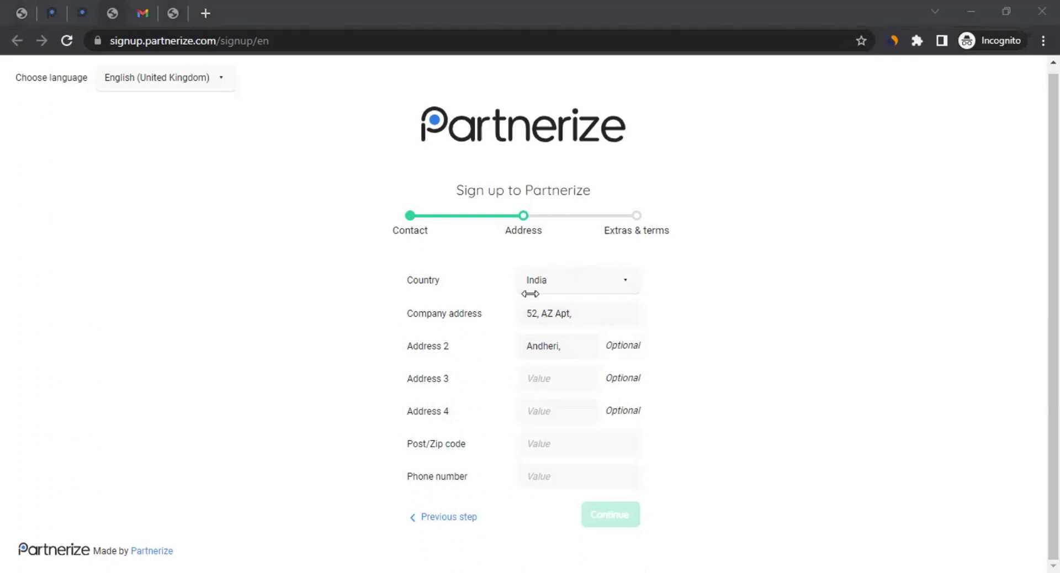
left_click(551, 346)
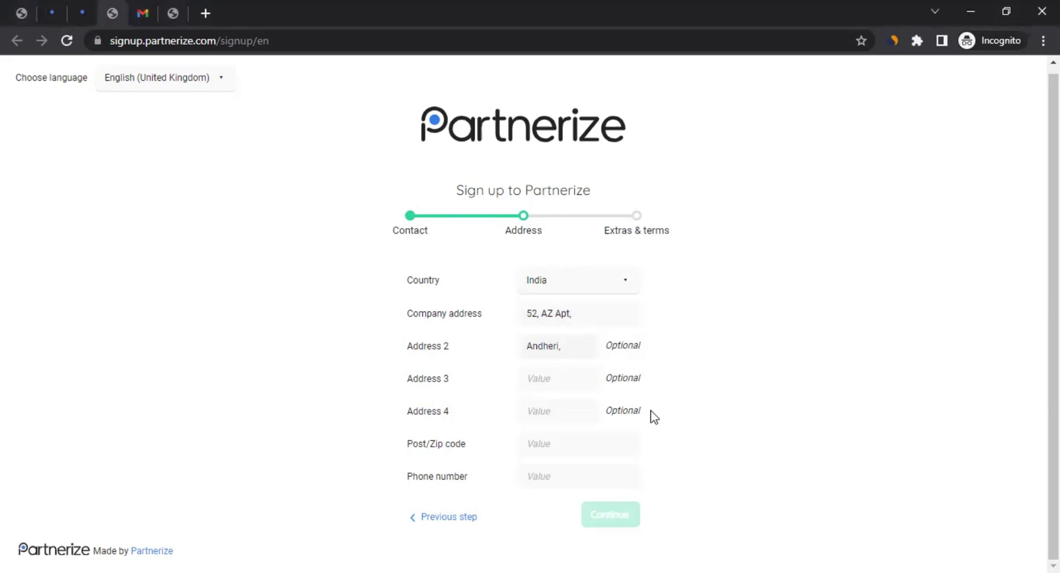
left_click(555, 381)
type("Mumbai,")
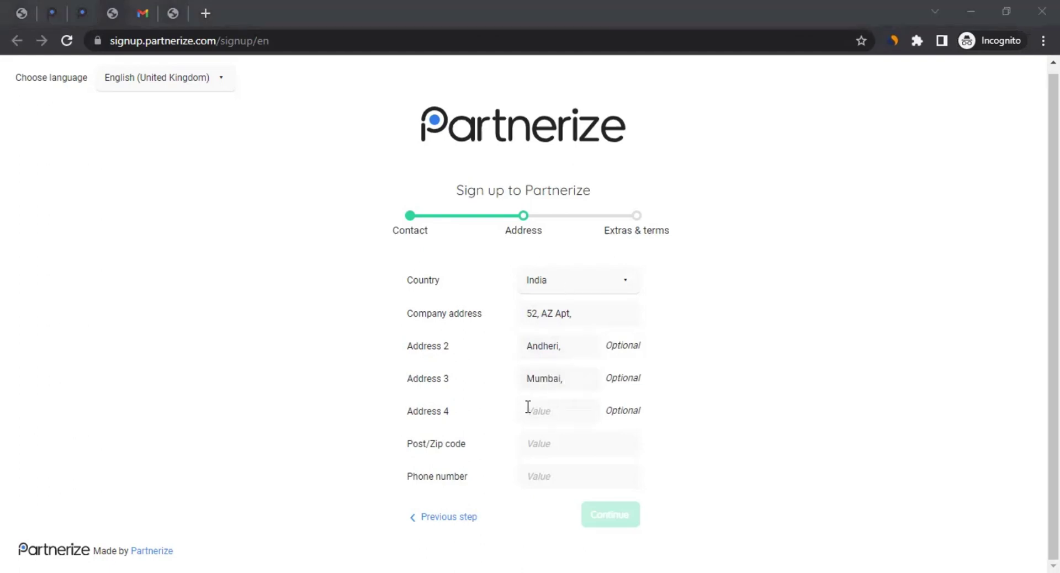
Step: Add Maharashtra as the region, postcode 400059, and paste the phone number
left_click(547, 416)
type("Maharashtra")
left_click(445, 442)
type("400059")
left_click(573, 476)
key("ctrl+v")
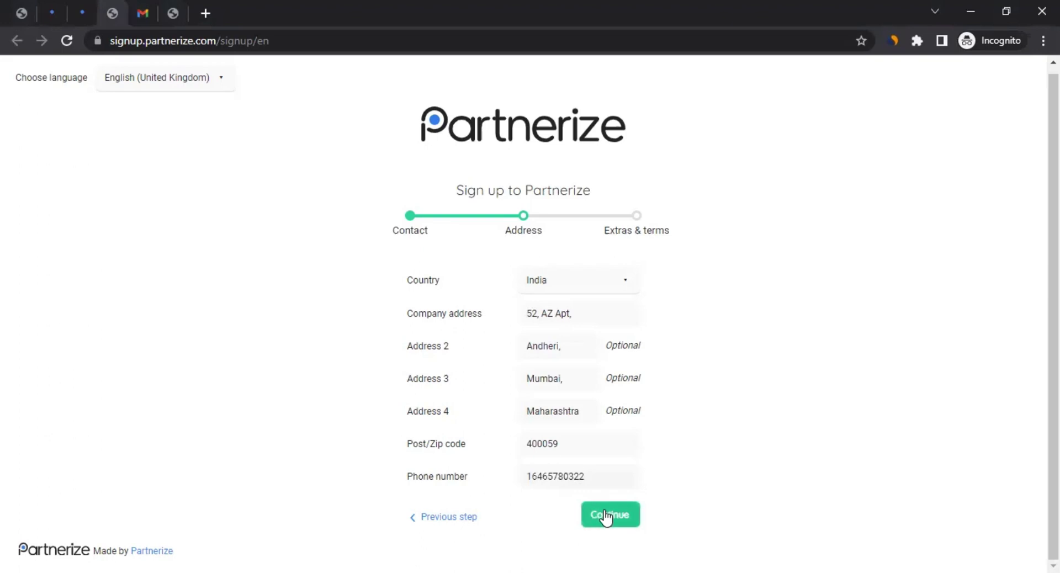
Step: On the Extras & terms step, pick Accessories as vertical and Content as partner type
left_click(607, 515)
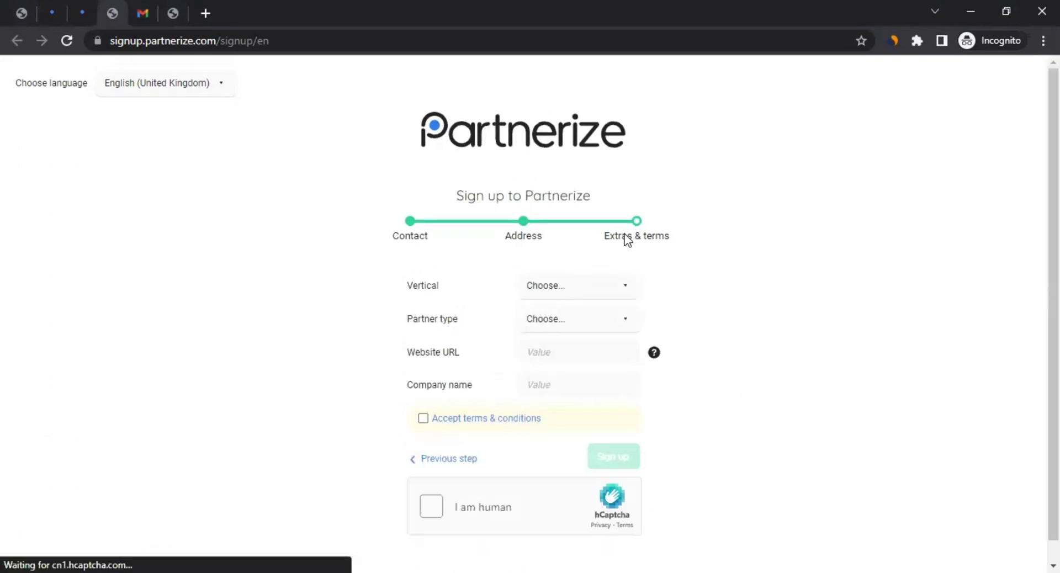
scroll(673, 268, "down", 1)
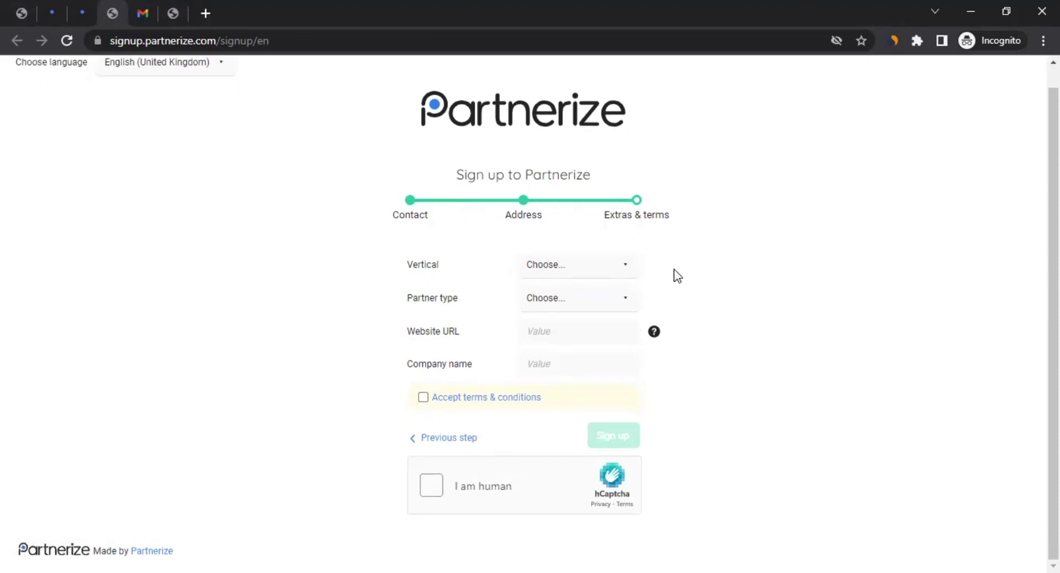
left_click(555, 275)
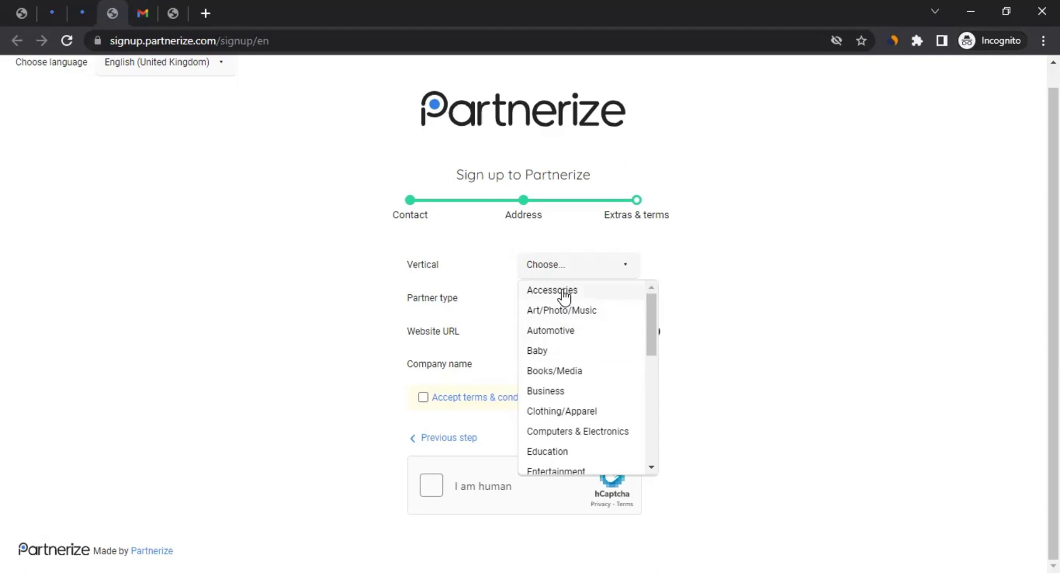
left_click(563, 292)
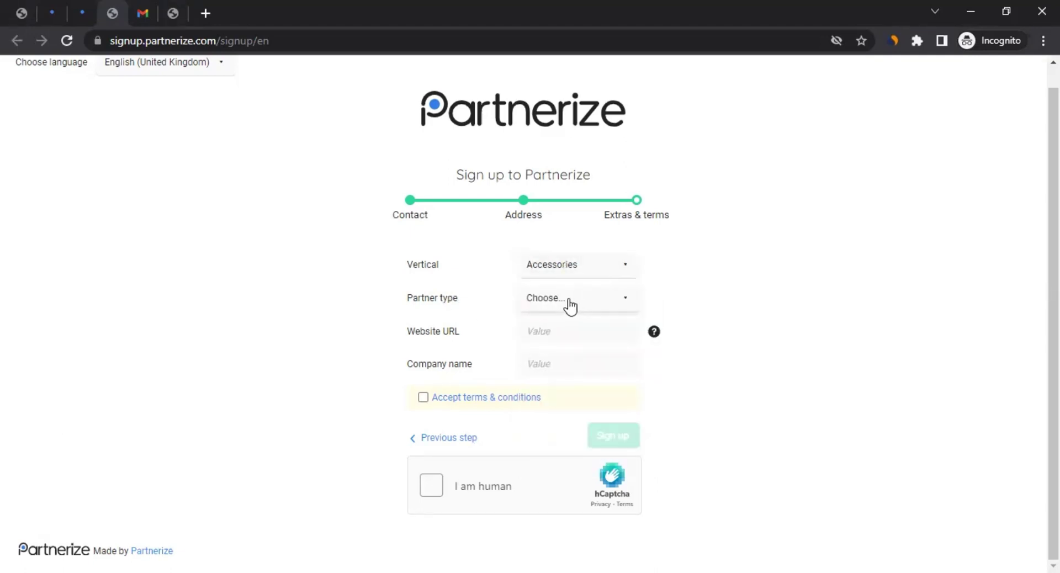
left_click(569, 304)
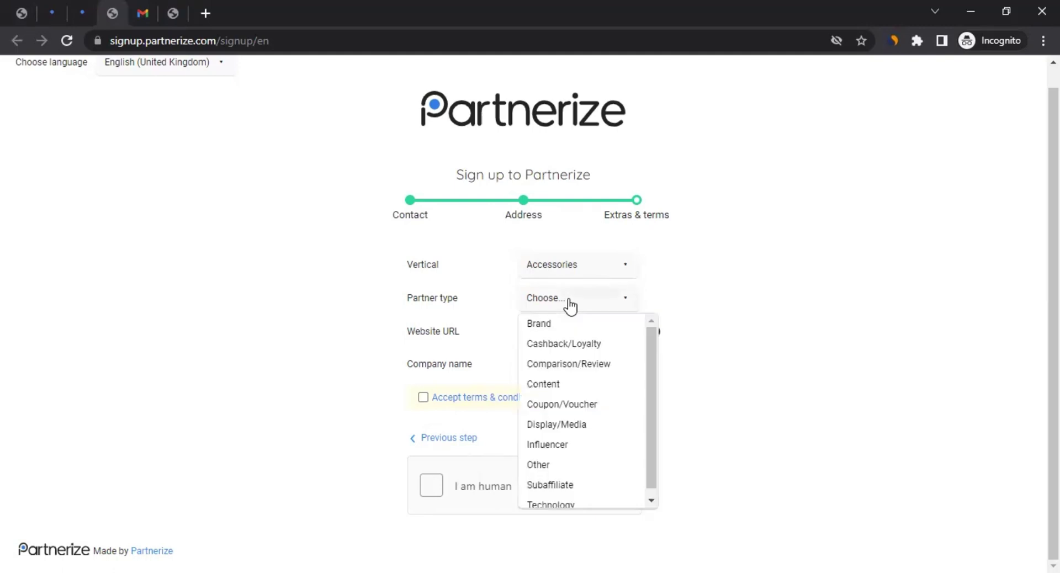
left_click(553, 388)
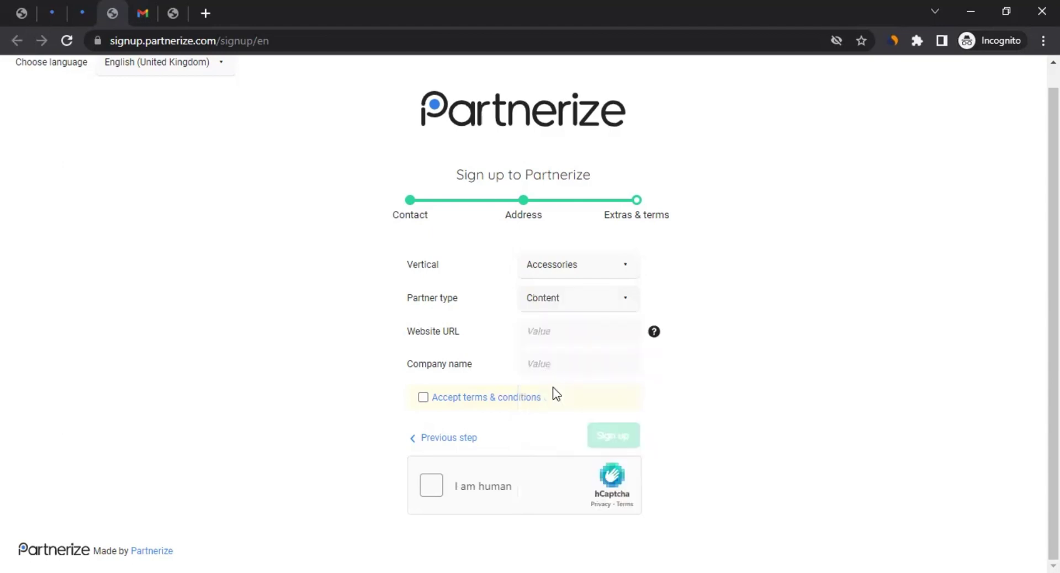
left_click(578, 339)
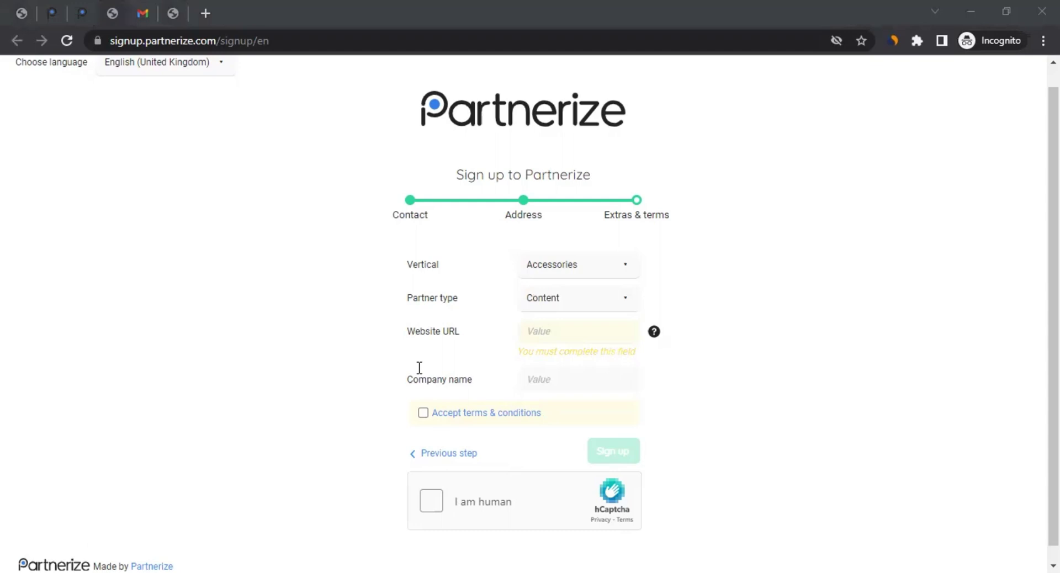
left_click(587, 333)
key("ctrl+v")
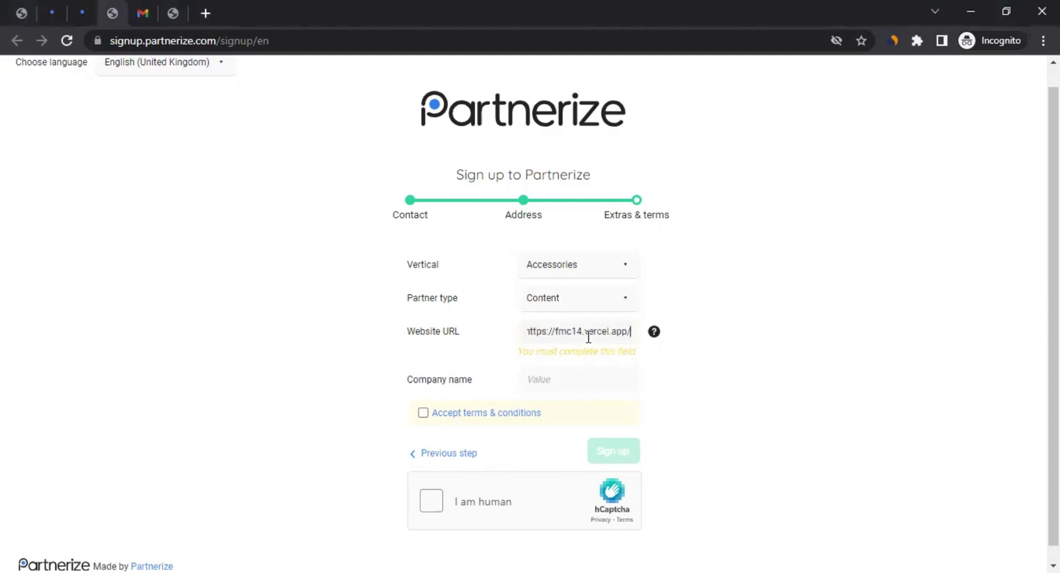
left_click(784, 346)
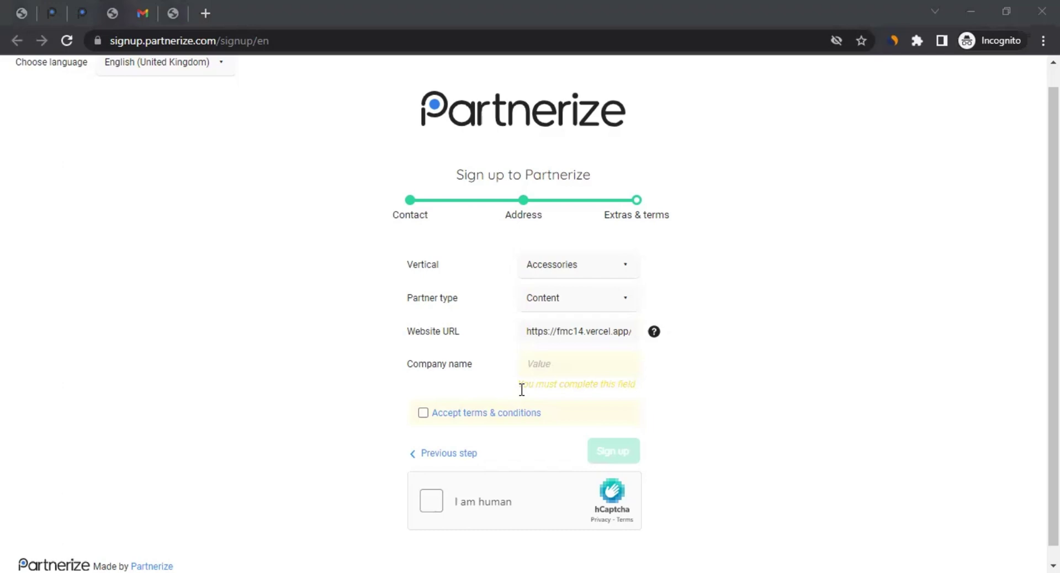
Step: Enter 'Company Test Name' as the company name
left_click(568, 360)
type("Company Test Name")
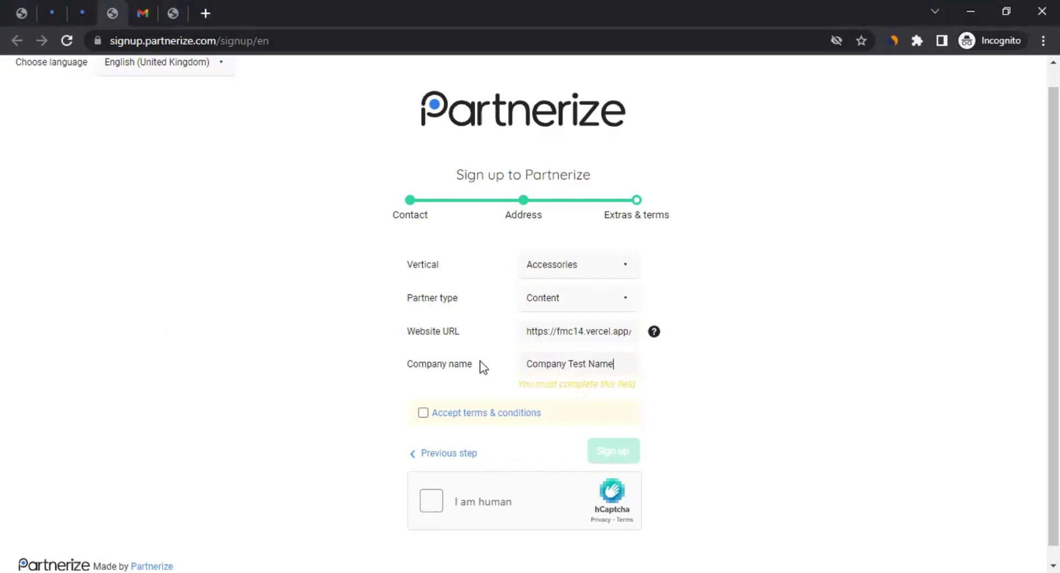
scroll(406, 397, "down", 1)
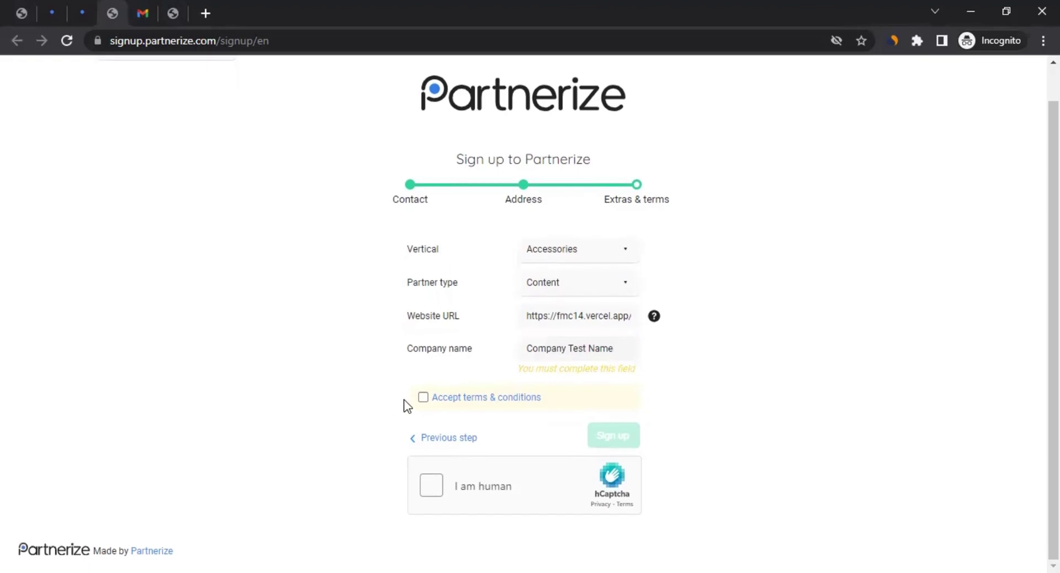
Step: Read through the full terms and conditions, close them, and submit the sign-up
left_click(475, 399)
scroll(238, 434, "down", 5)
scroll(237, 434, "down", 2)
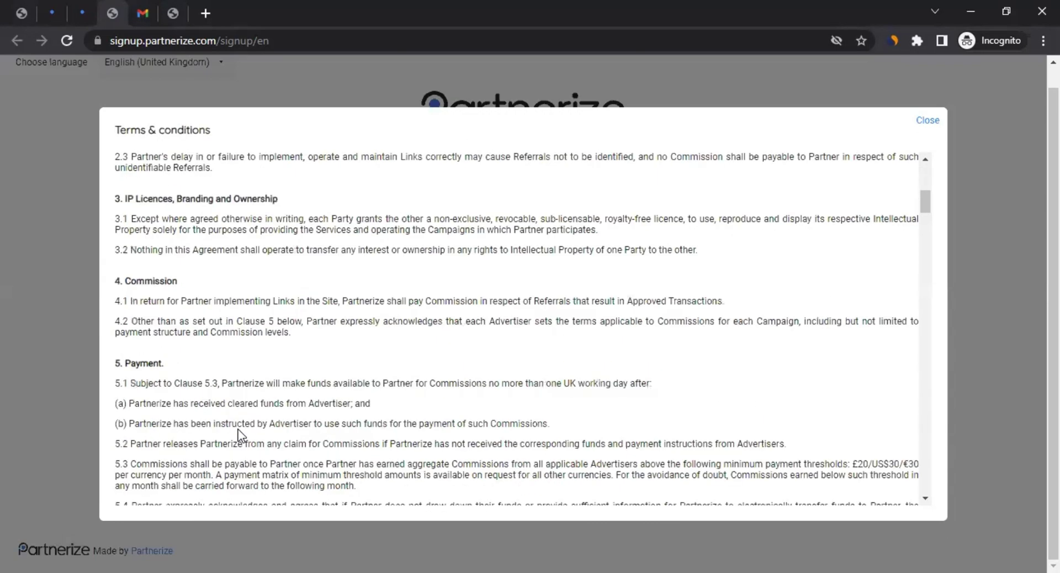
scroll(237, 429, "down", 5)
scroll(237, 429, "down", 5)
scroll(250, 420, "down", 5)
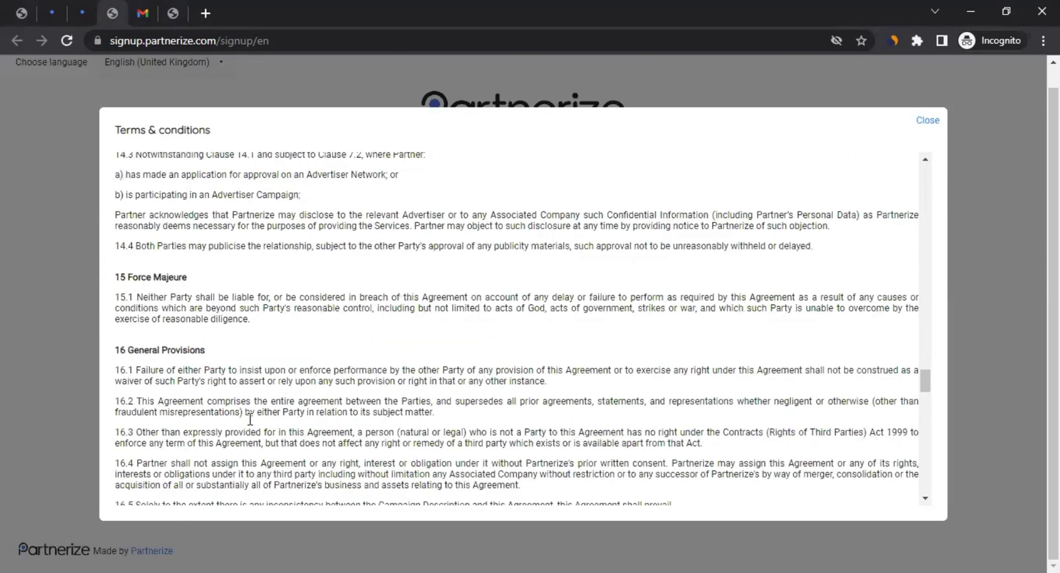
scroll(250, 420, "down", 5)
scroll(828, 221, "down", 5)
left_click(927, 120)
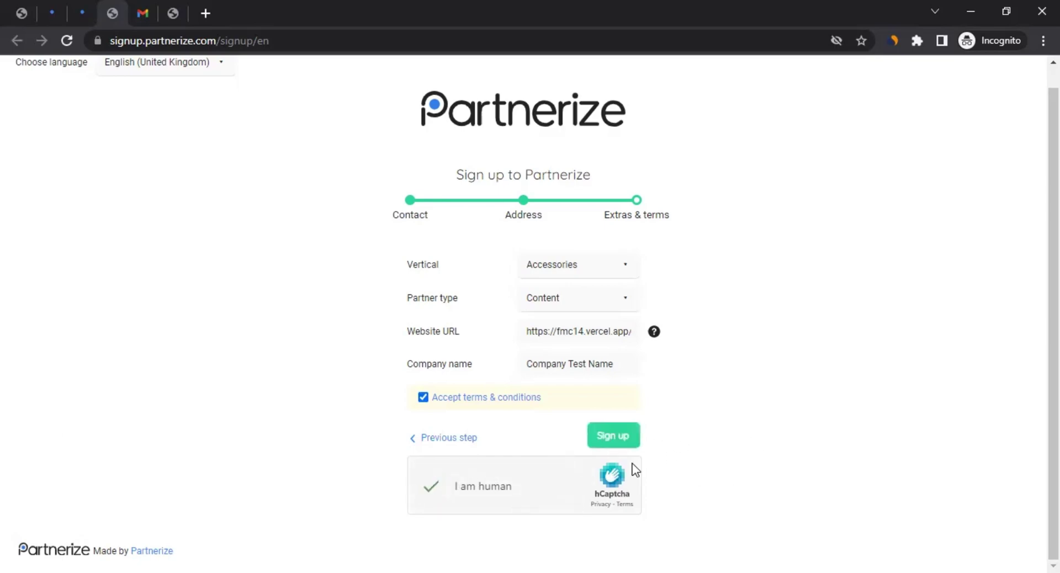
left_click(610, 440)
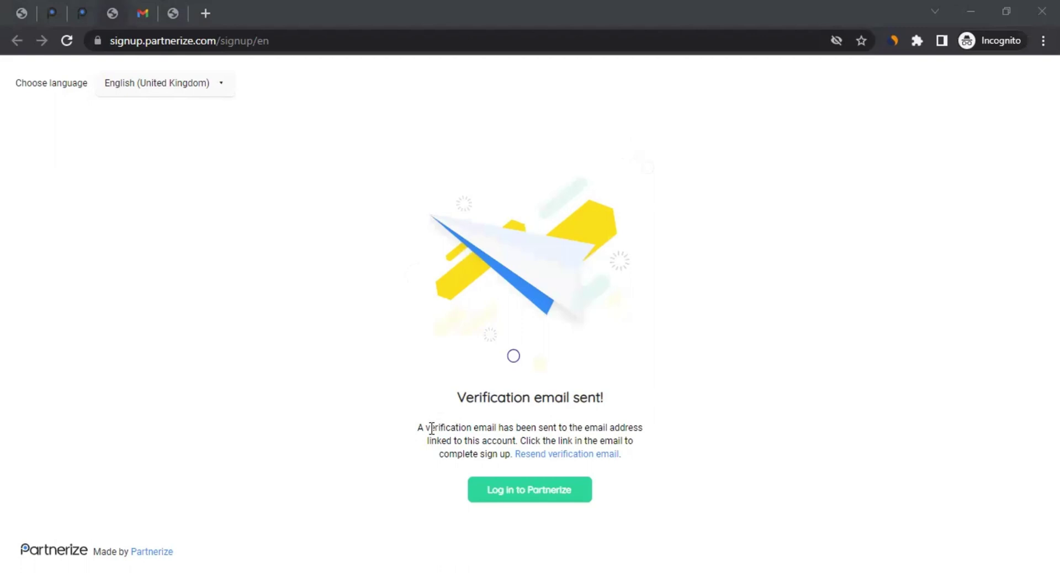
Step: Read the verification-email-sent notice, then switch to the Gmail inbox
left_click_drag(430, 427, 627, 429)
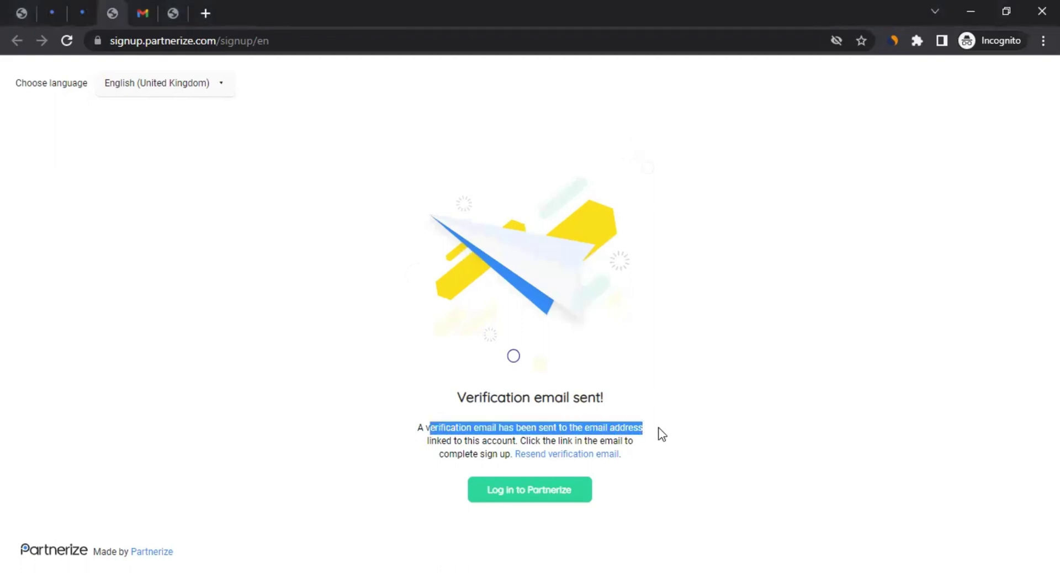
left_click_drag(453, 441, 559, 443)
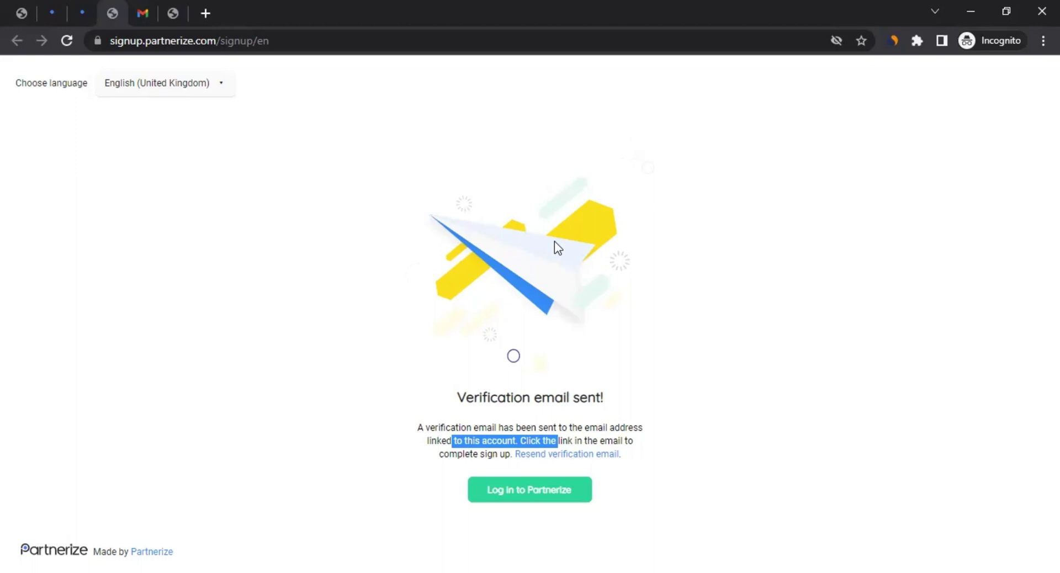
left_click(145, 11)
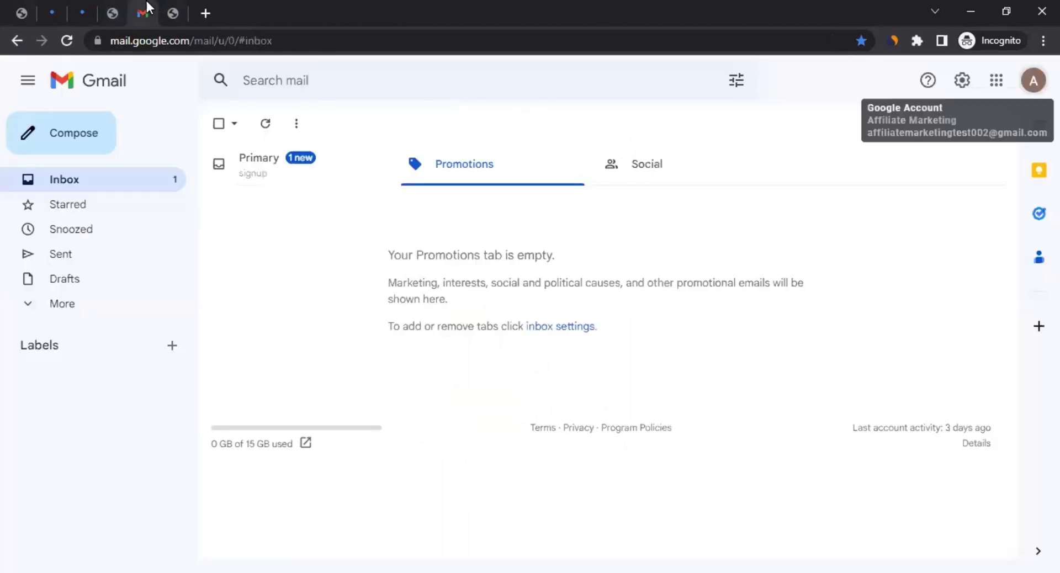
Step: Open the 'Please verify your email' message from the Primary inbox and scroll through it
left_click(281, 165)
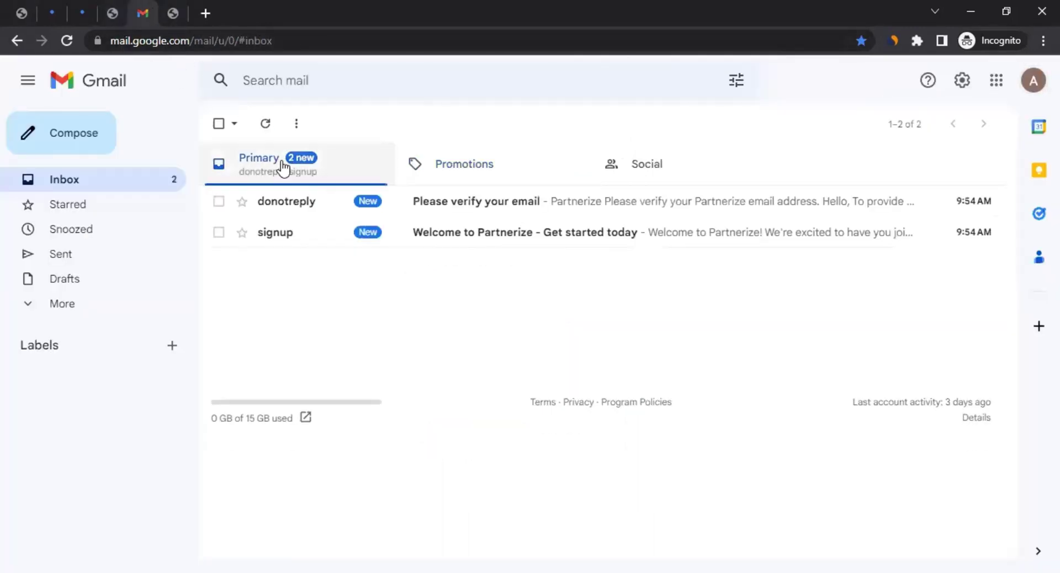
left_click(474, 206)
scroll(362, 312, "down", 3)
scroll(552, 304, "down", 7)
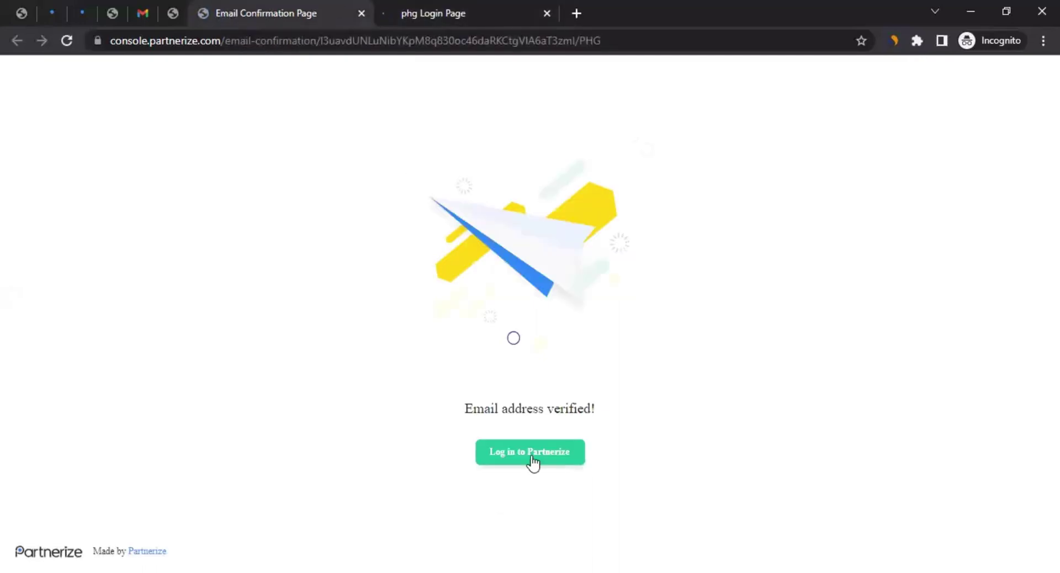
Step: Log in with the account username and password, passing the hCaptcha check
left_click(449, 19)
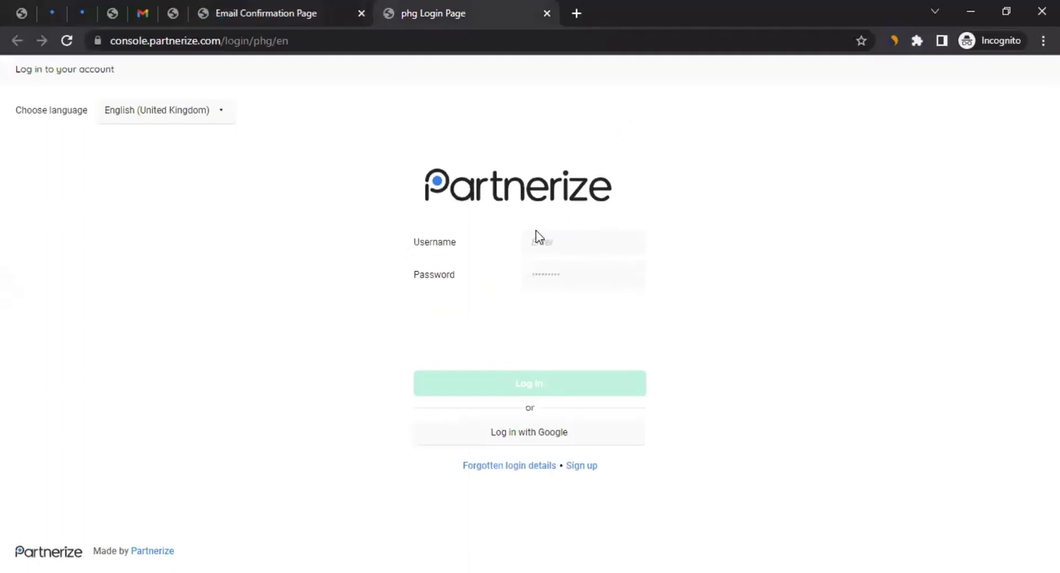
left_click(565, 236)
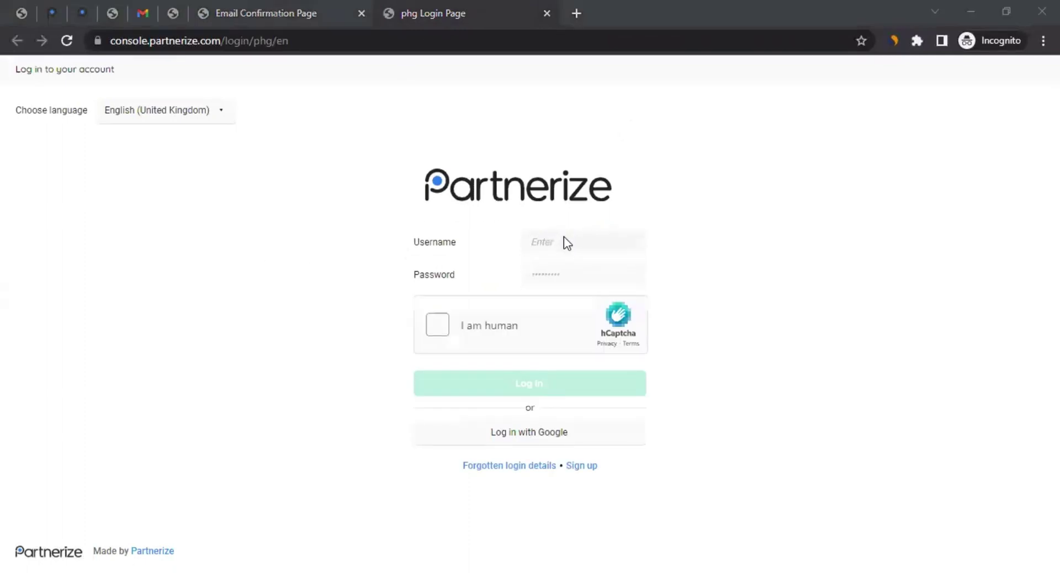
type("affiliatemarketingtest002")
key("Tab")
left_click(439, 326)
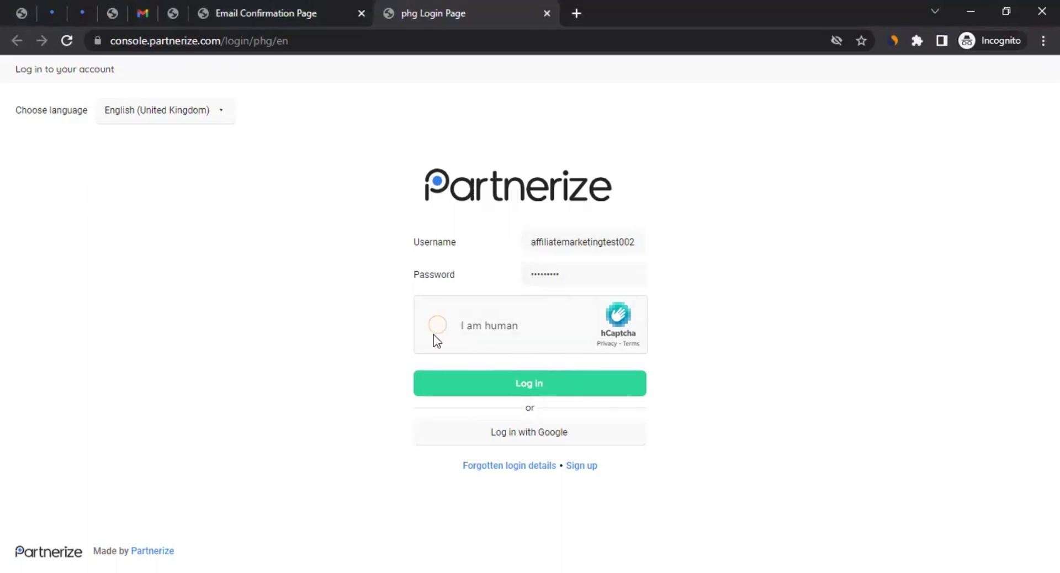
left_click(506, 325)
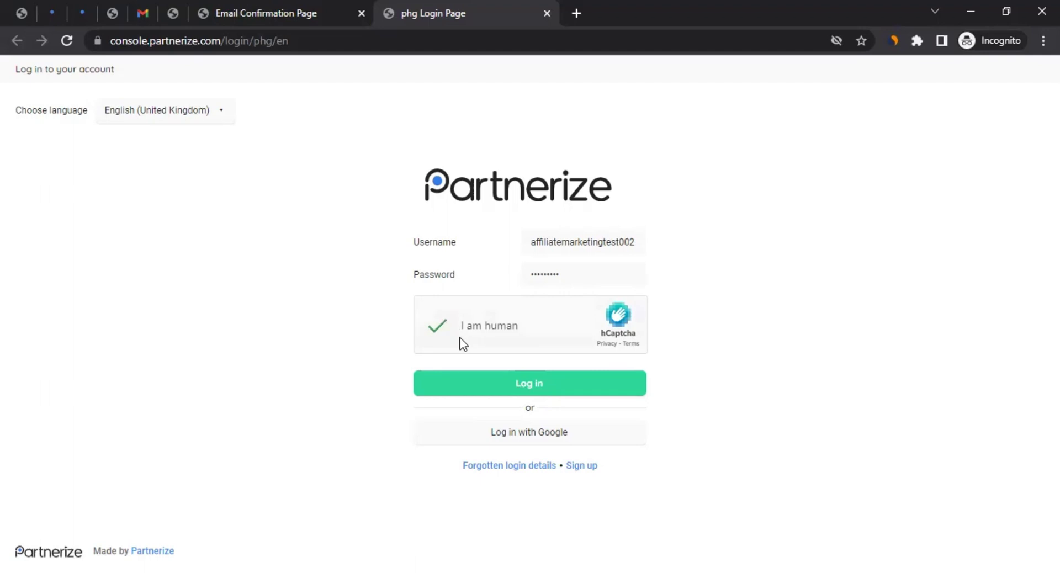
left_click(534, 384)
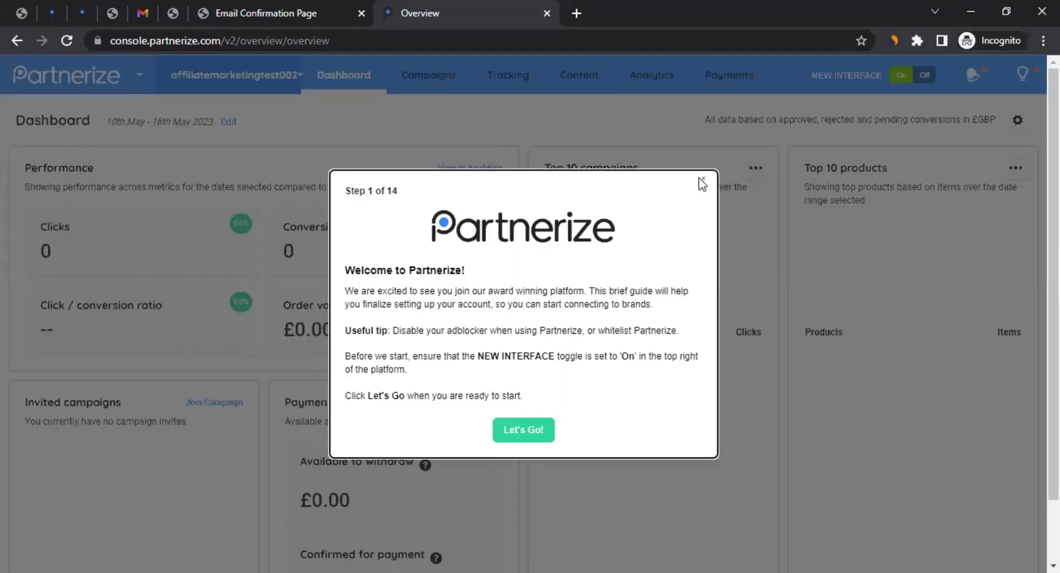
Step: Dismiss the Welcome to Partnerize guide to reveal the empty dashboard
left_click(701, 181)
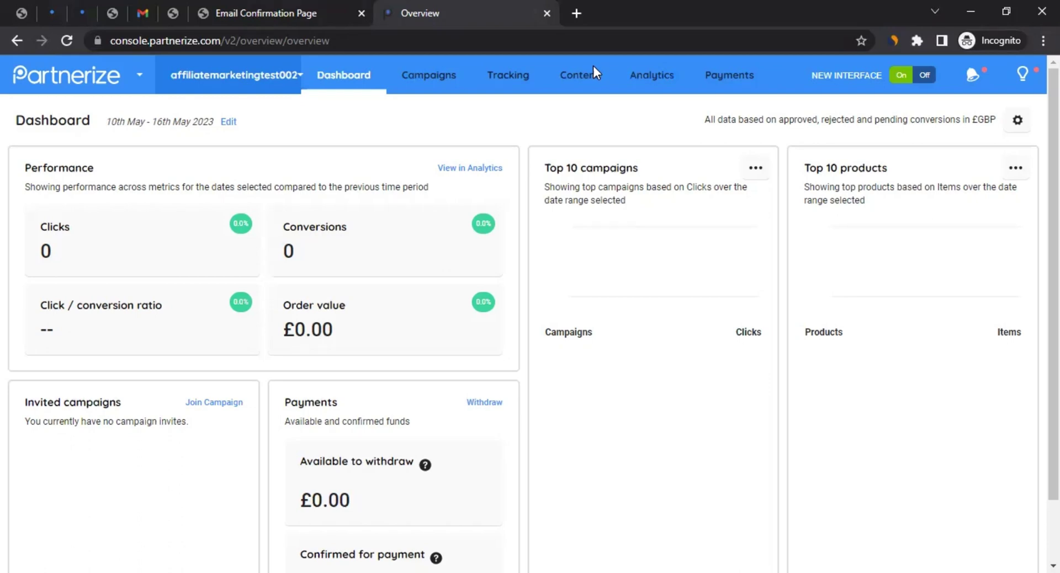
Step: Go to Payments, open the payment settings and start adding a bank account or PayPal
left_click(734, 77)
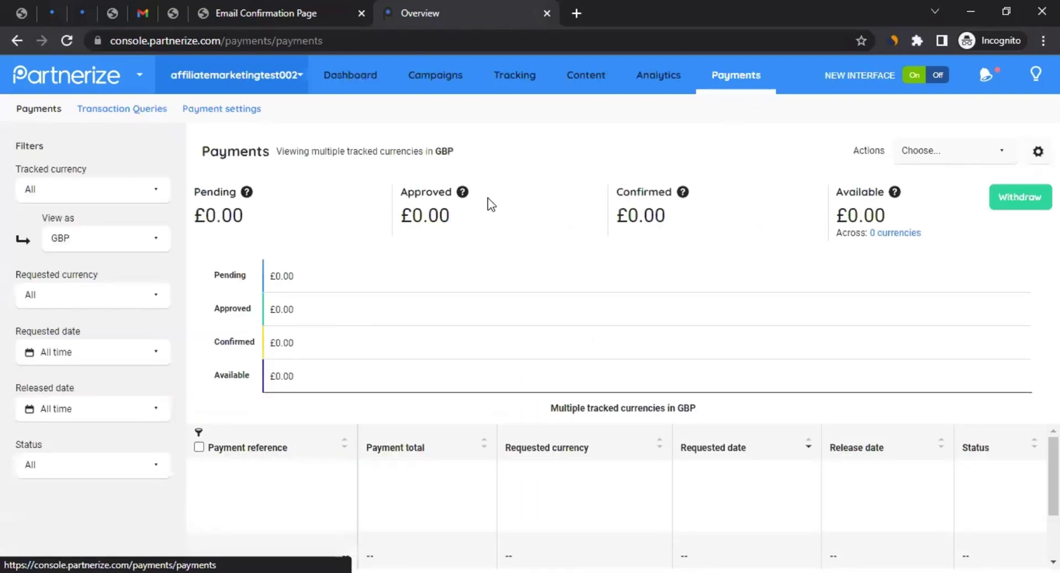
left_click(209, 110)
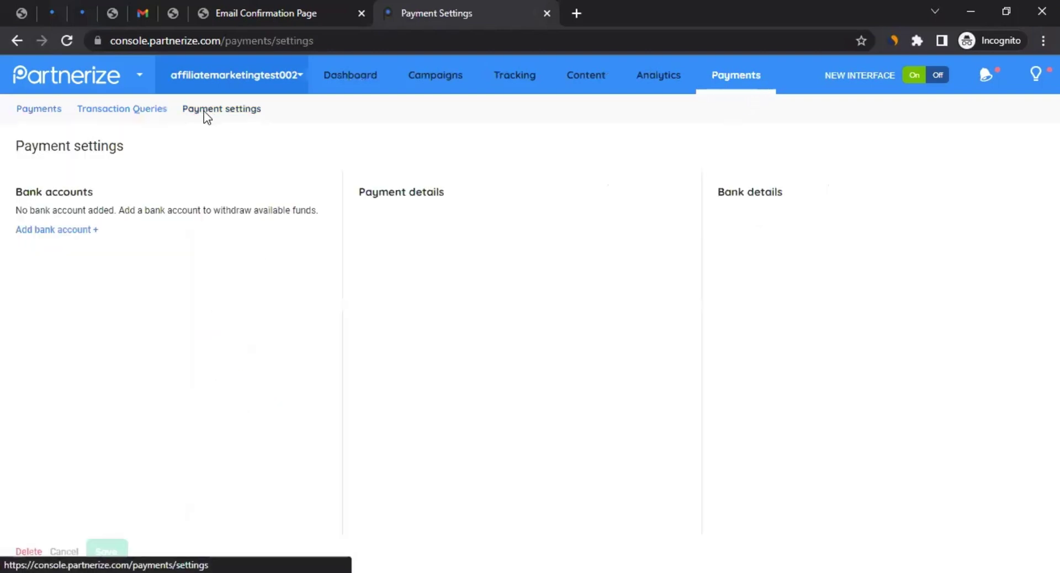
left_click(37, 229)
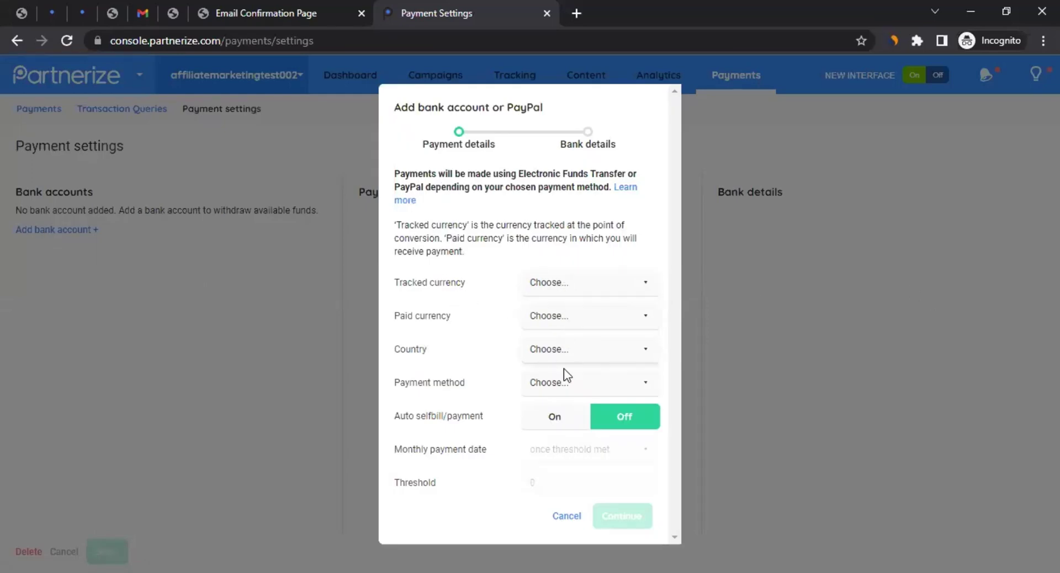
Step: Check the payment method, tracked currency and paid currency options, then copy the page address
left_click(563, 384)
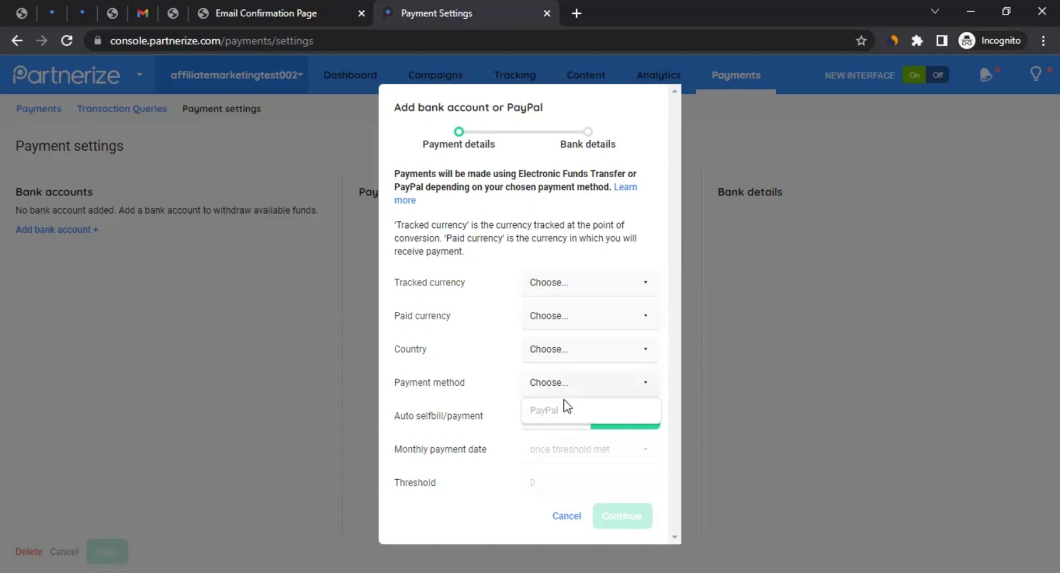
left_click(559, 287)
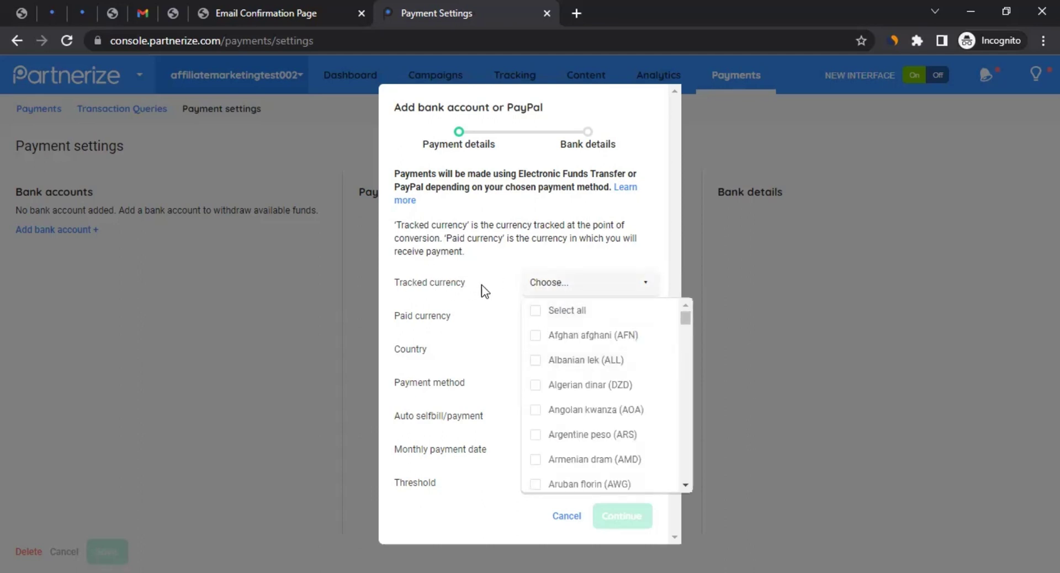
left_click(465, 300)
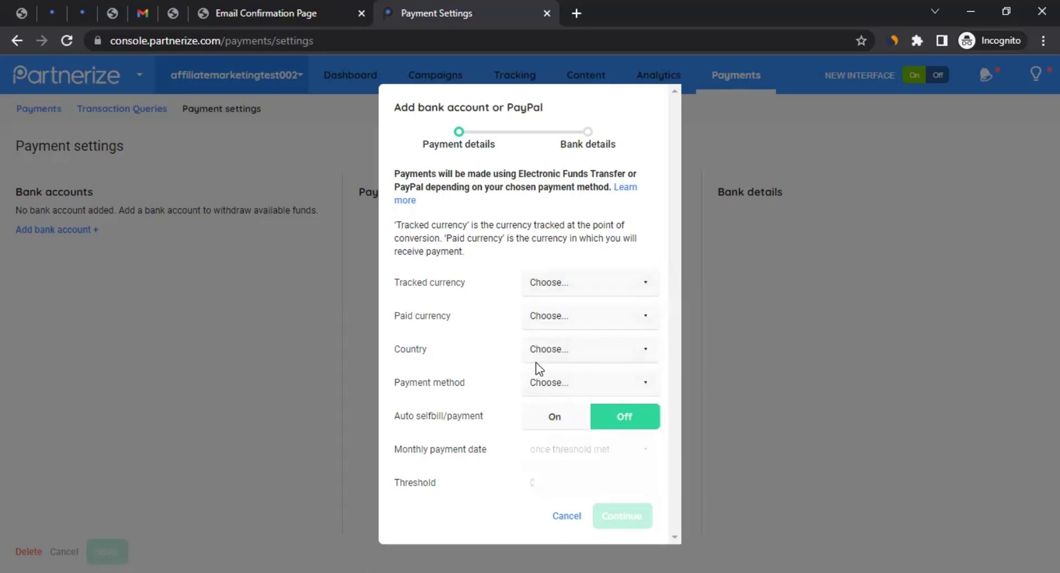
left_click(565, 391)
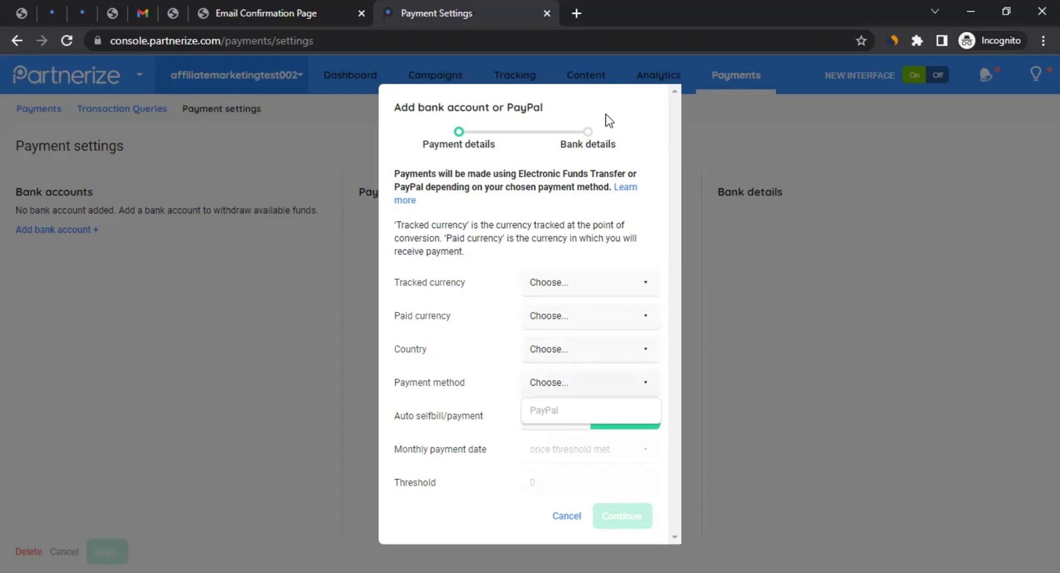
left_click(545, 315)
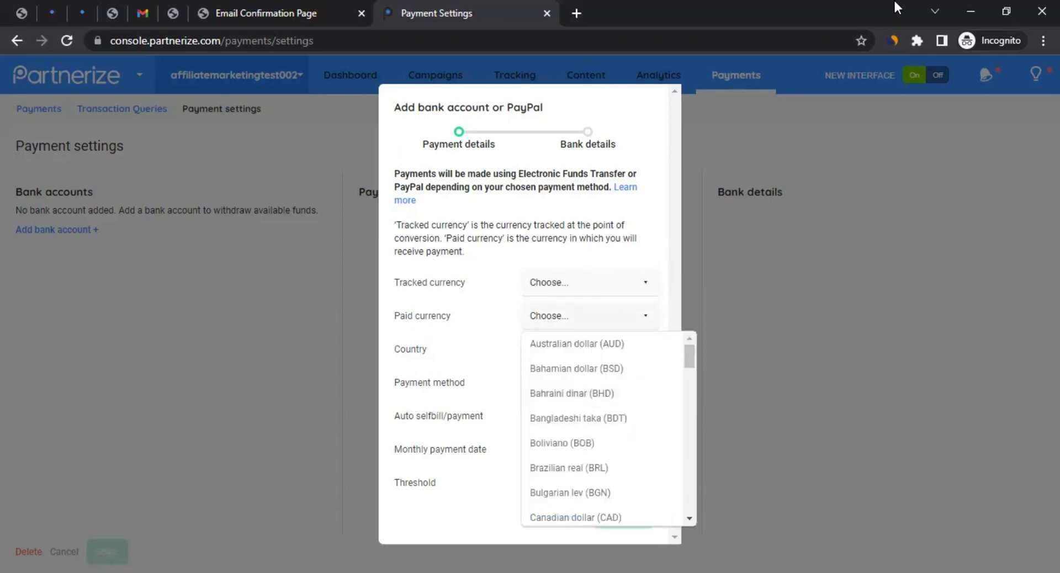
scroll(610, 472, "down", 5)
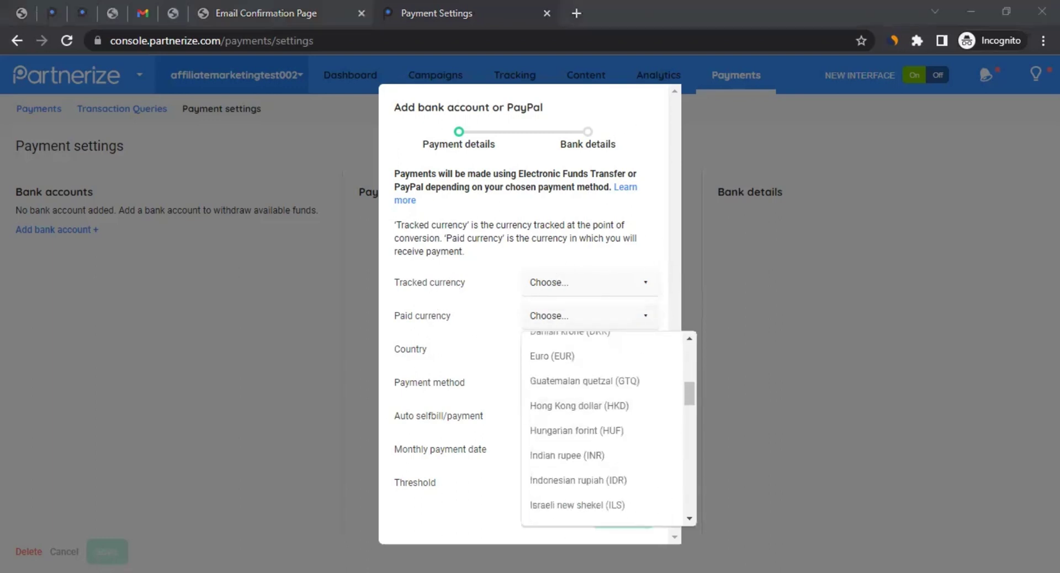
left_click(816, 465)
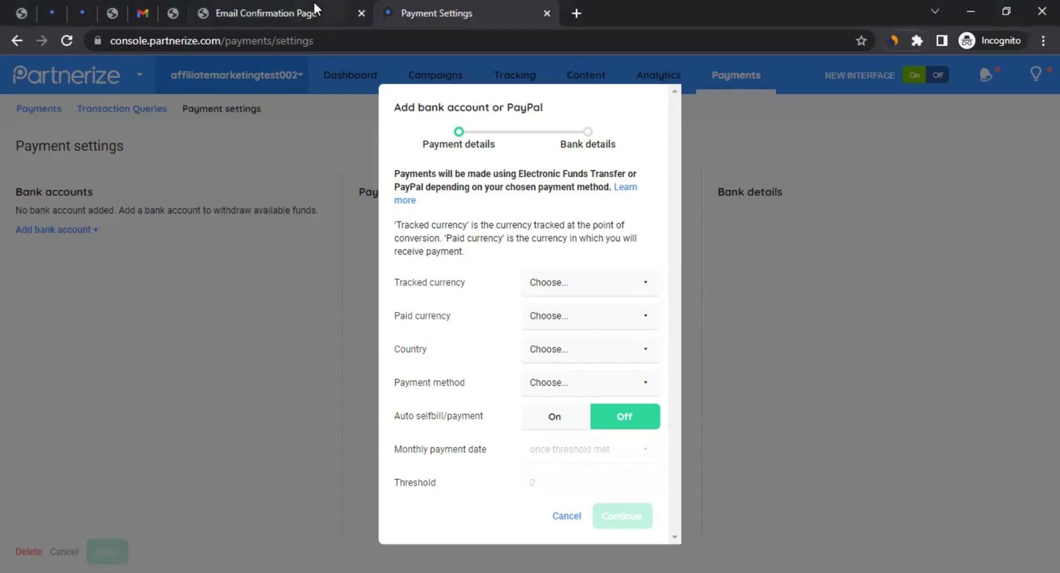
left_click(326, 49)
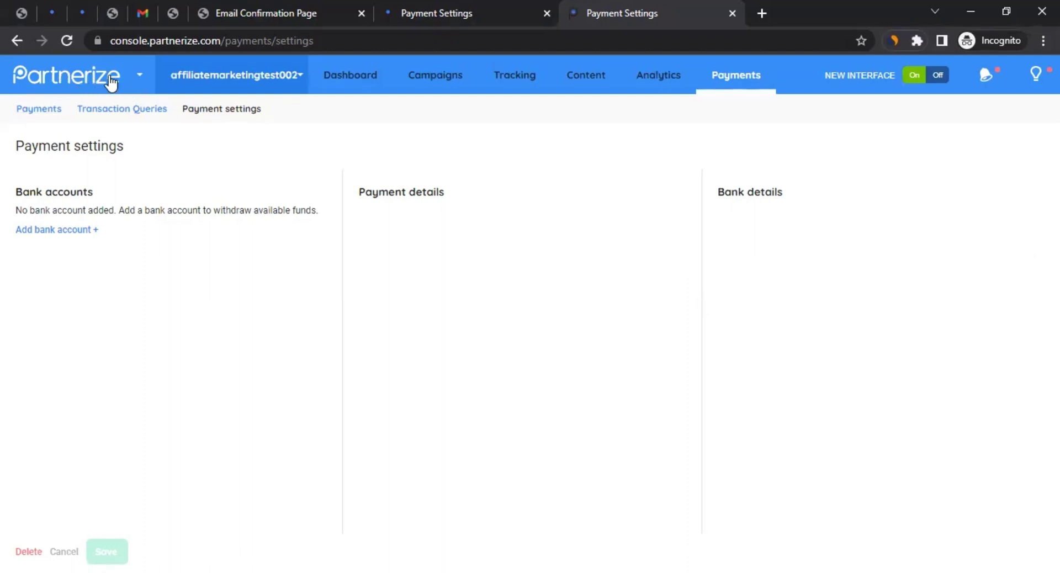
Step: Open the Partnerize Resource center from the account menu's Help link
left_click(138, 79)
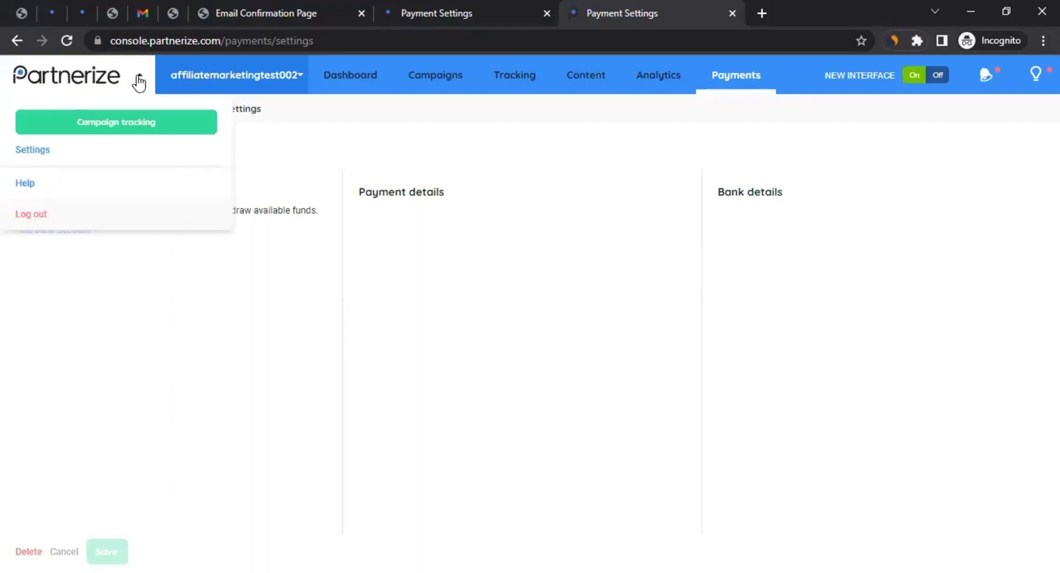
left_click(25, 185)
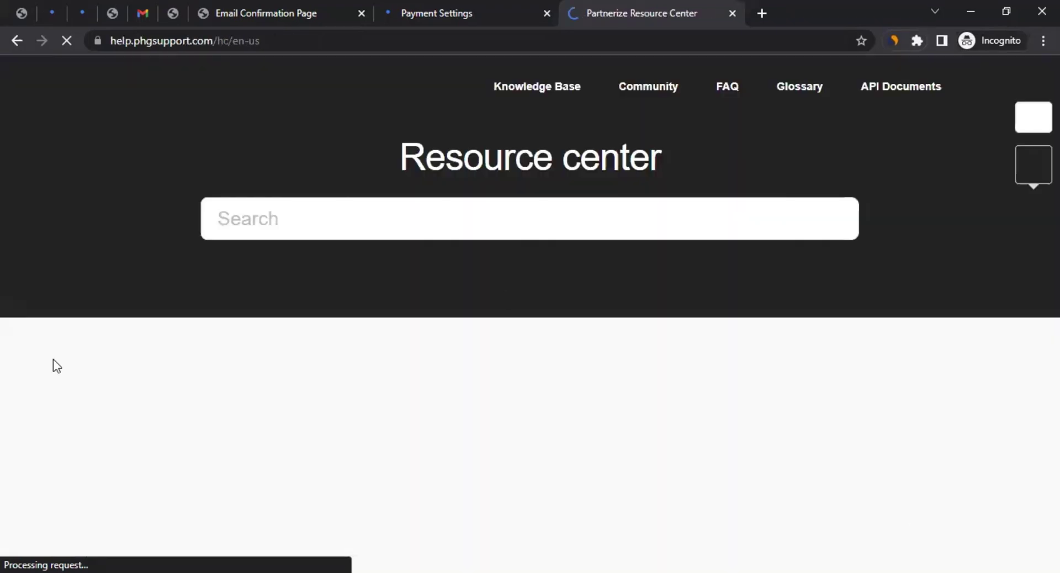
scroll(53, 358, "down", 5)
Step: Scroll through the Resource center sections down to Submit a request
scroll(53, 359, "down", 8)
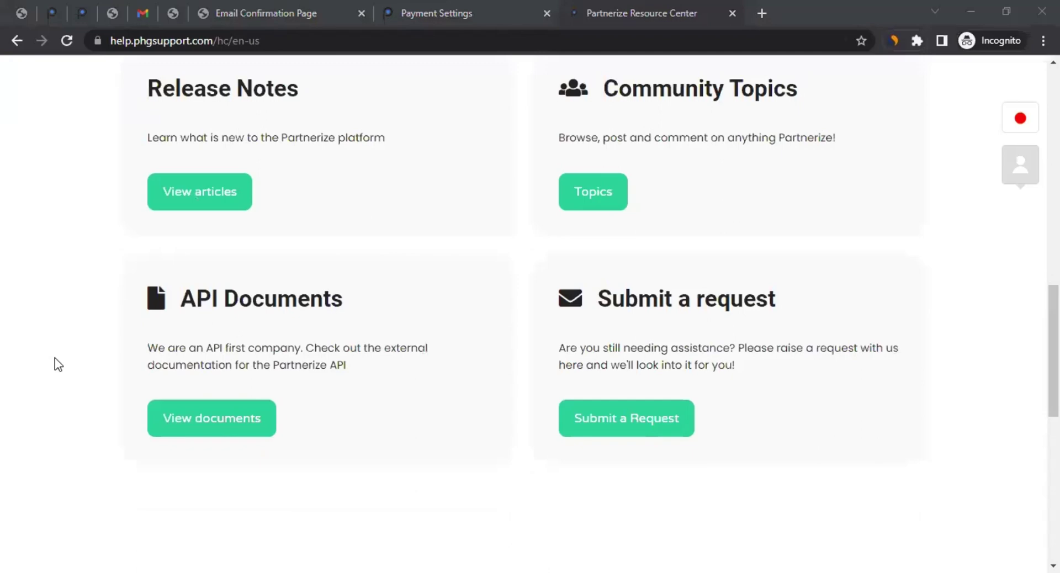
scroll(55, 360, "up", 2)
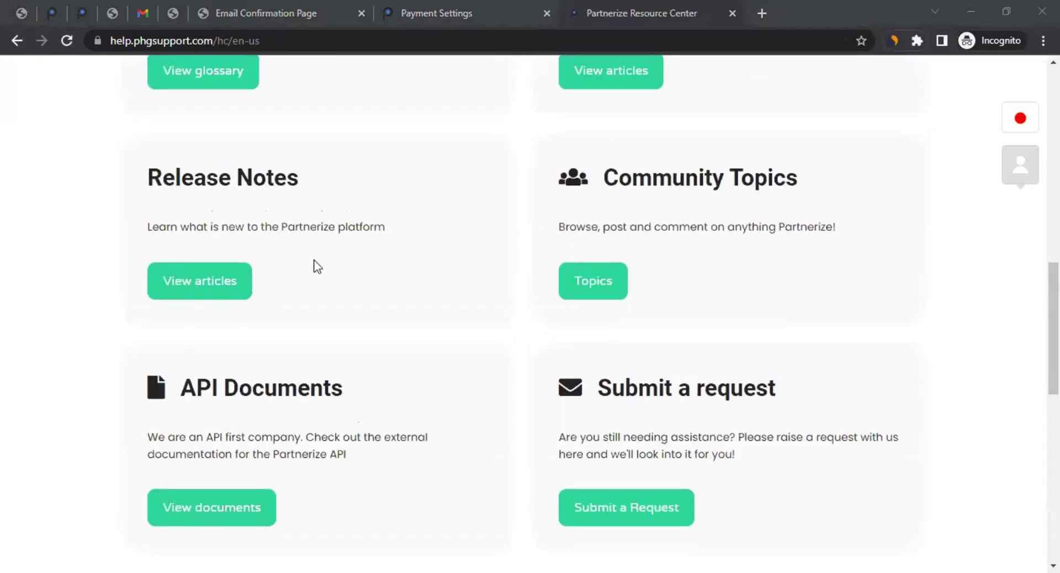
scroll(436, 229, "up", 10)
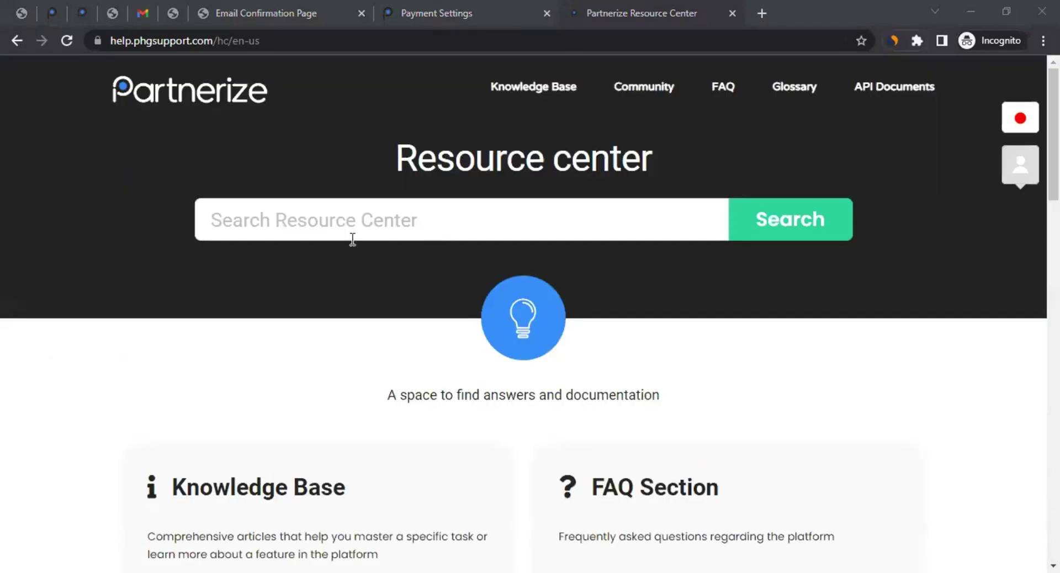
scroll(78, 353, "down", 5)
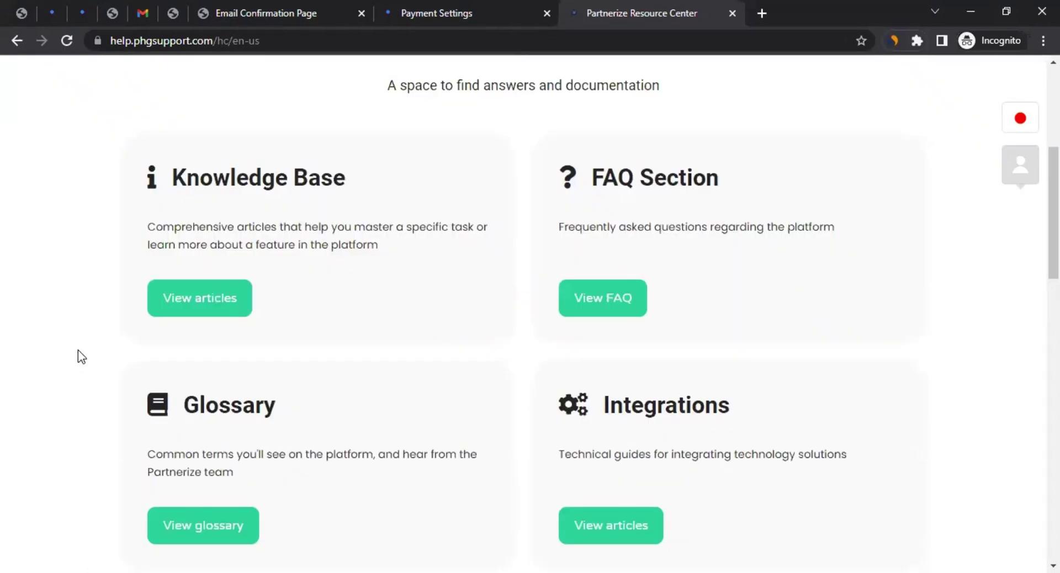
scroll(78, 350, "down", 4)
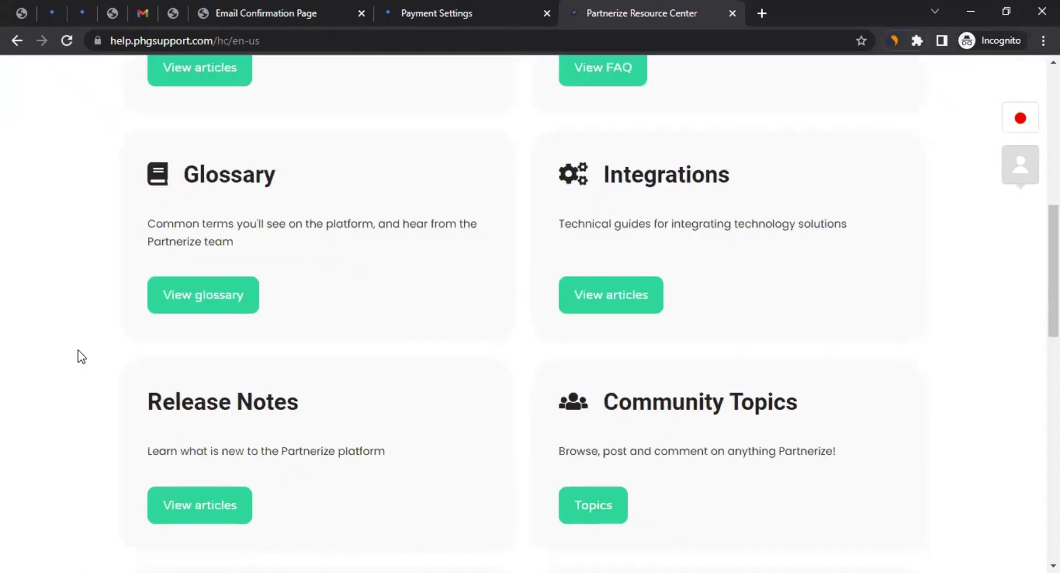
scroll(79, 350, "down", 1)
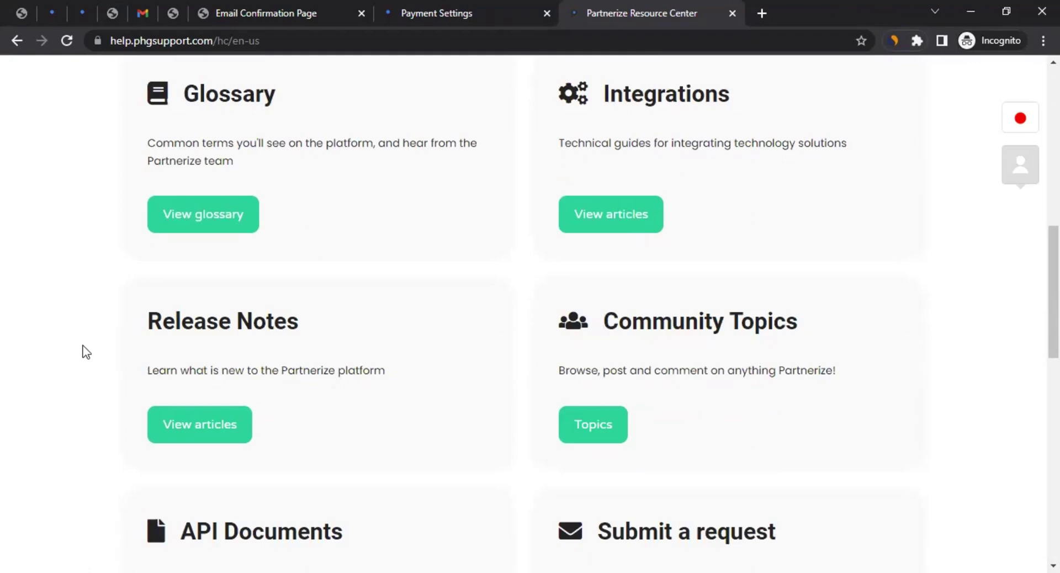
scroll(147, 255, "up", 10)
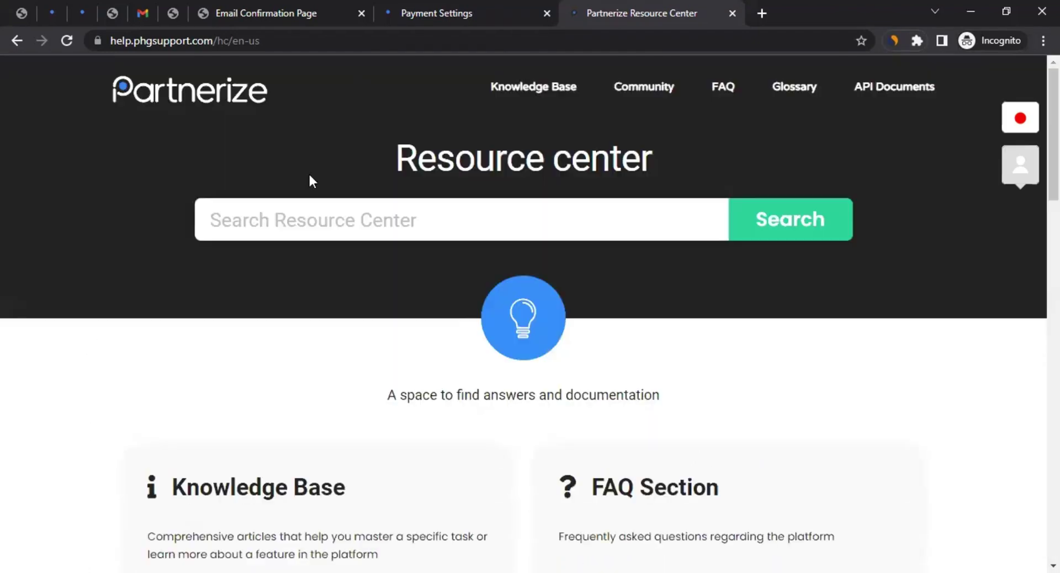
scroll(239, 238, "down", 1)
scroll(239, 237, "down", 6)
scroll(794, 243, "down", 3)
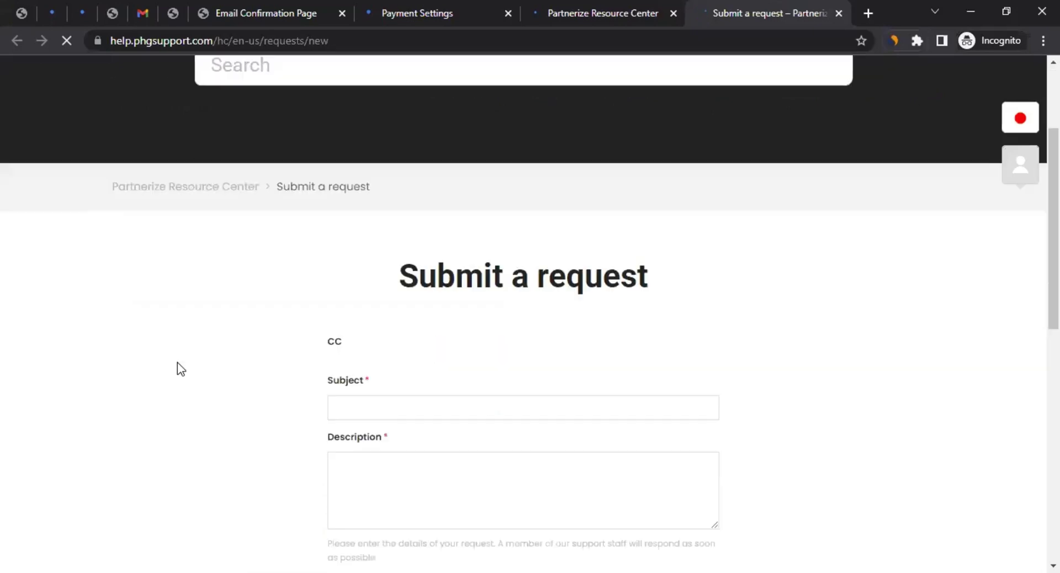
Step: Scroll through the Submit a request form's fields
scroll(178, 364, "down", 4)
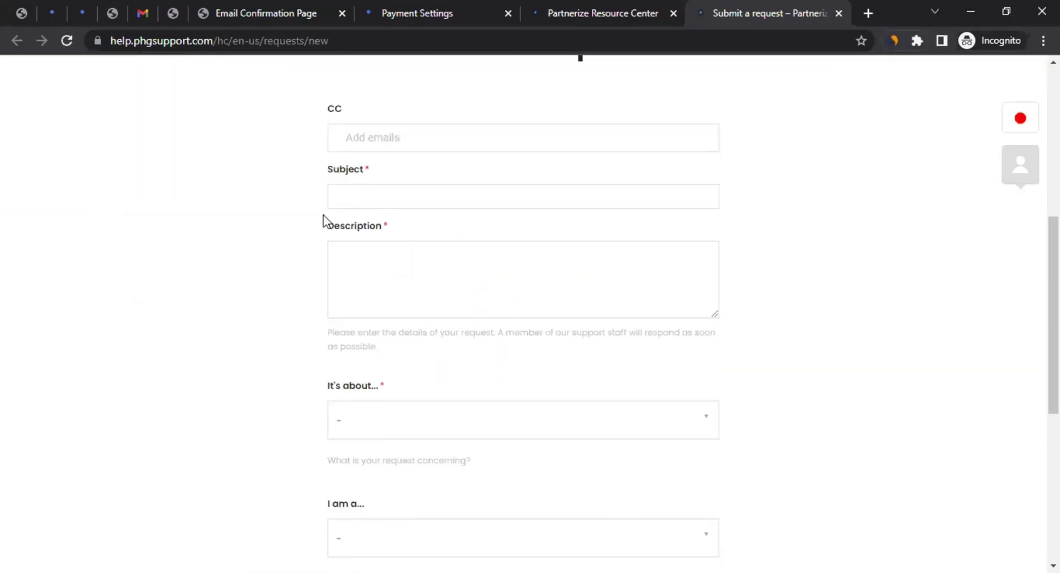
scroll(227, 279, "down", 7)
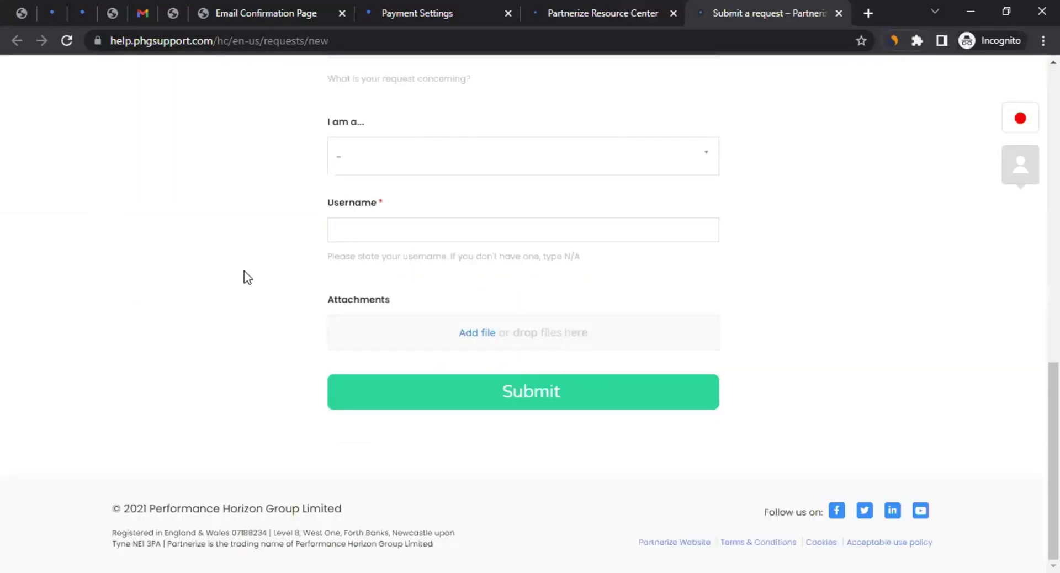
scroll(244, 271, "up", 1)
scroll(247, 269, "up", 8)
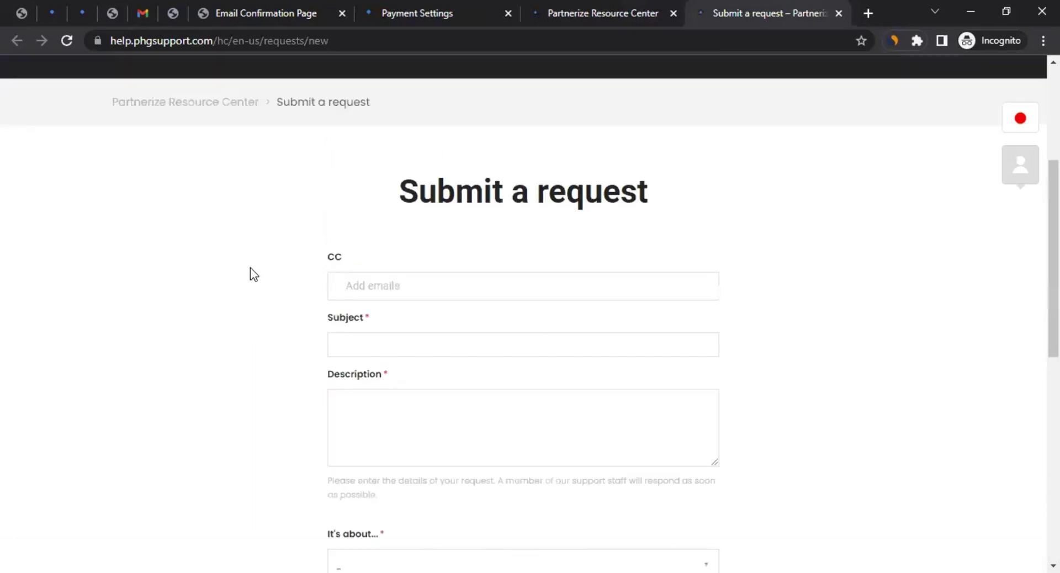
scroll(250, 267, "up", 4)
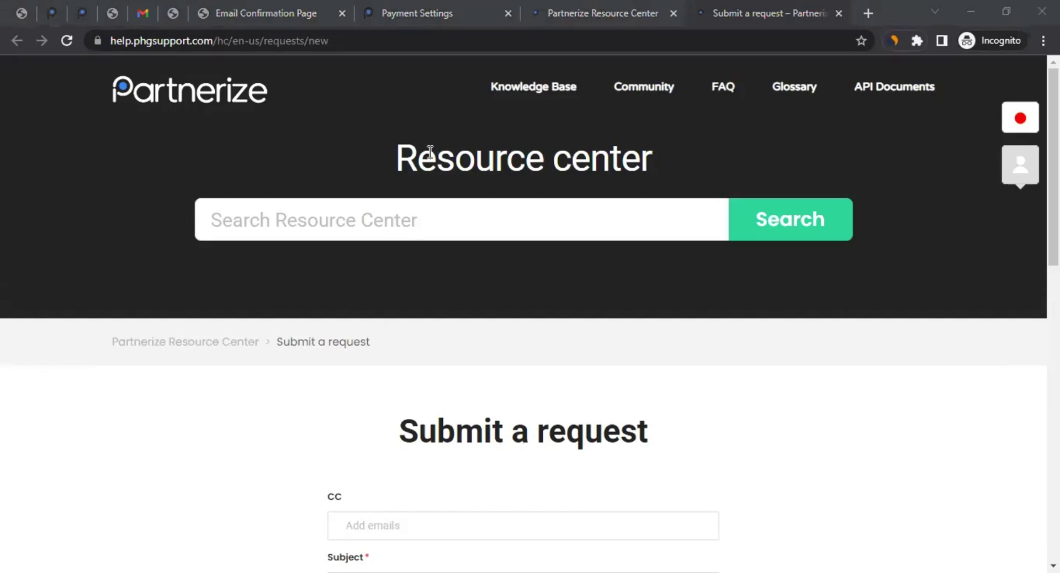
Step: Glance at the payment settings tab, then go back in the Resource Center tab
left_click(439, 12)
left_click(591, 12)
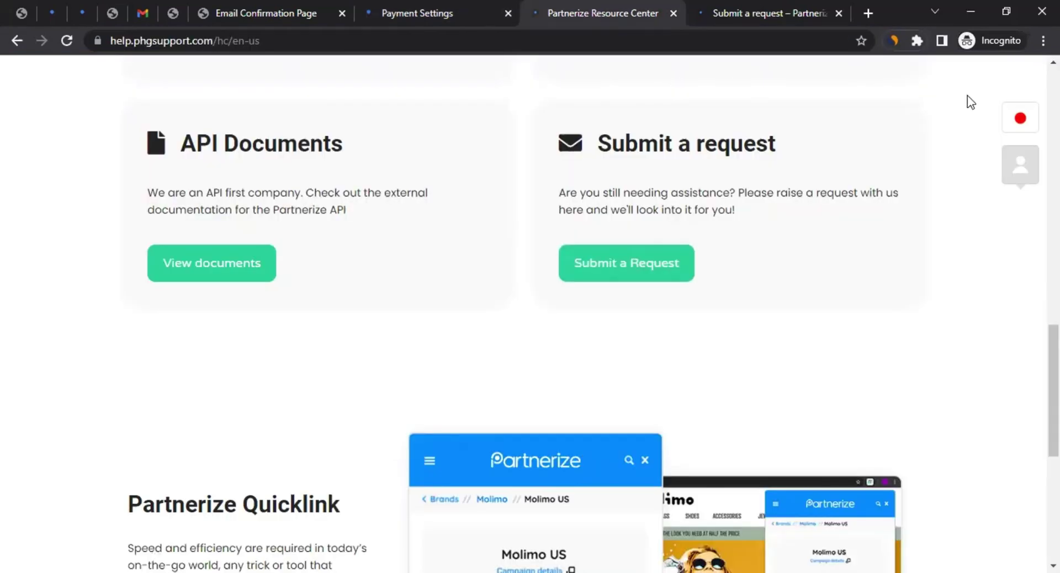
scroll(965, 102, "up", 3)
scroll(894, 189, "up", 7)
left_click(25, 41)
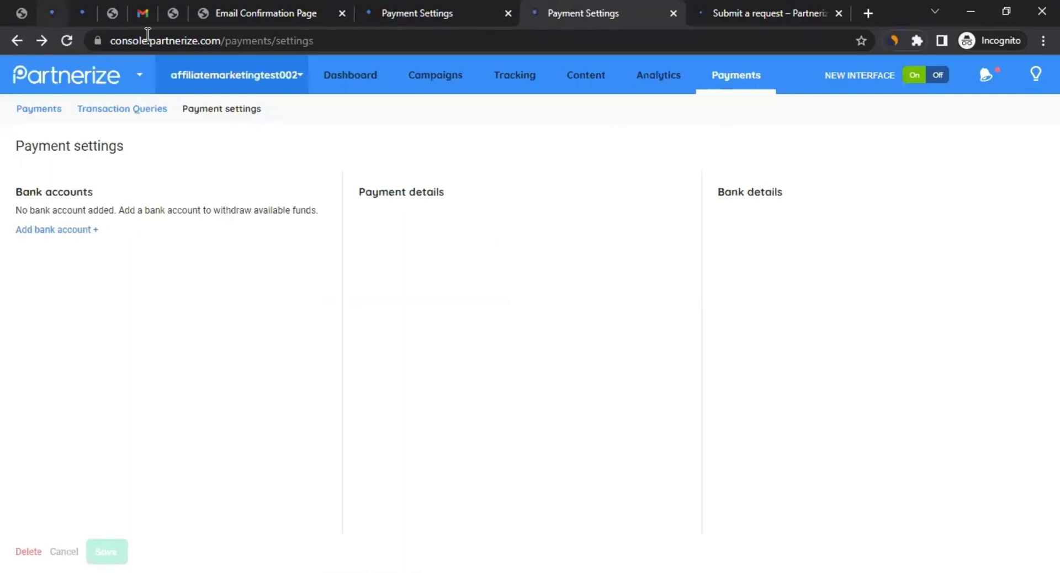
Step: Show the account dashboard, then the request form tab, ending on Thank You For Watching
key("ctrl+2")
key("ctrl+l")
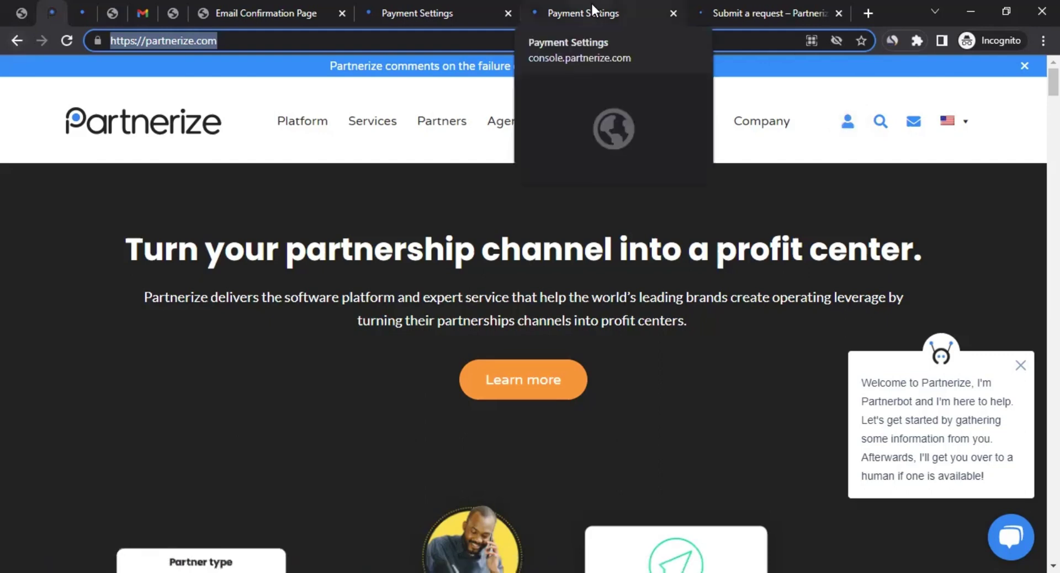
left_click(588, 19)
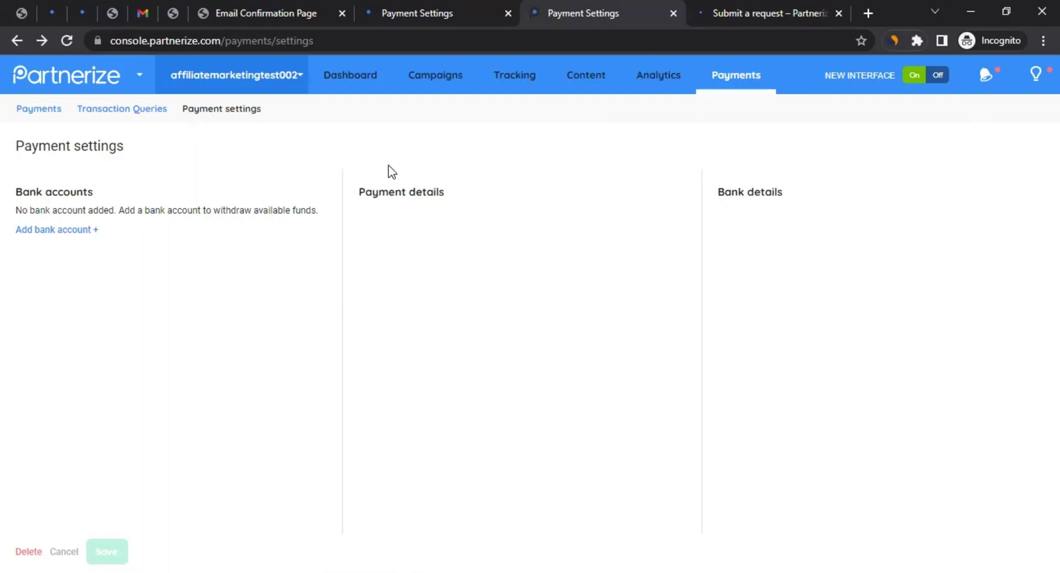
left_click(359, 82)
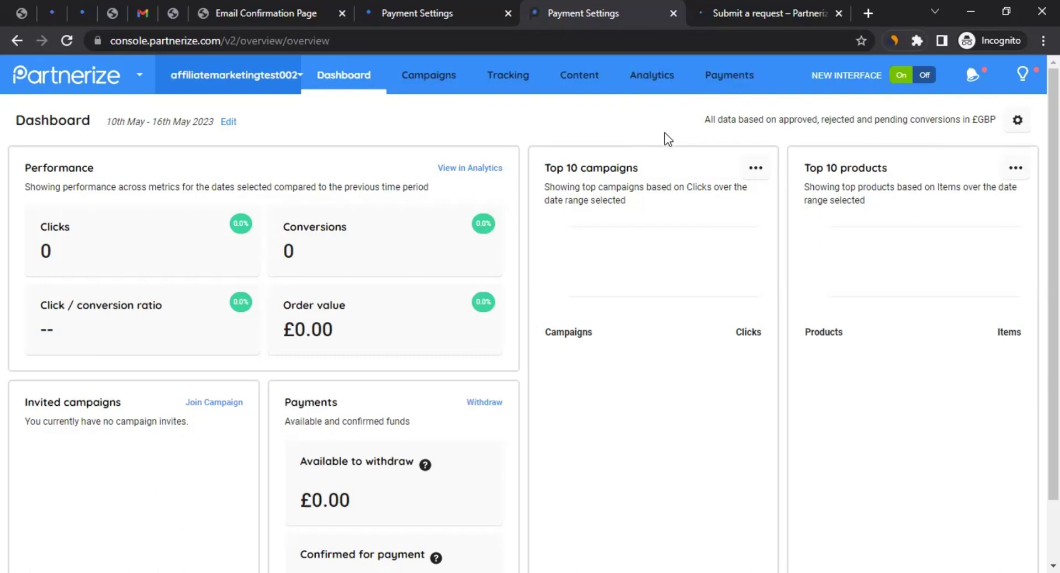
left_click(746, 14)
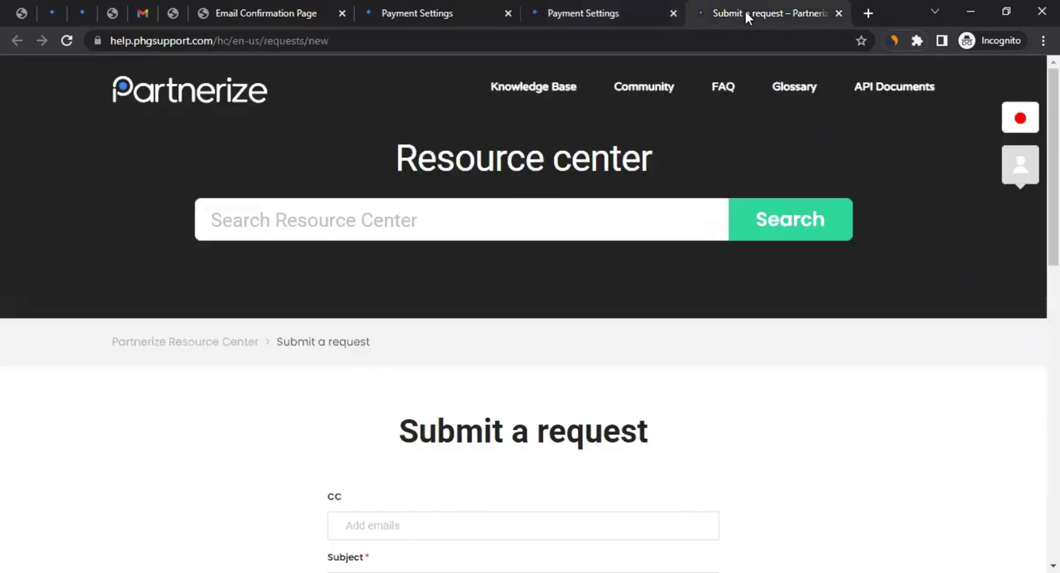
left_click(176, 15)
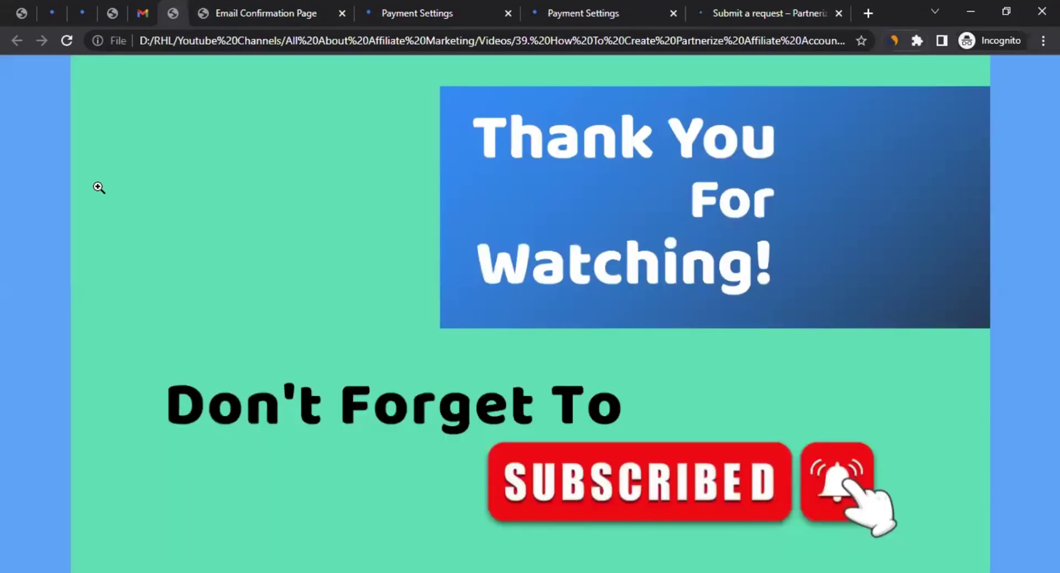